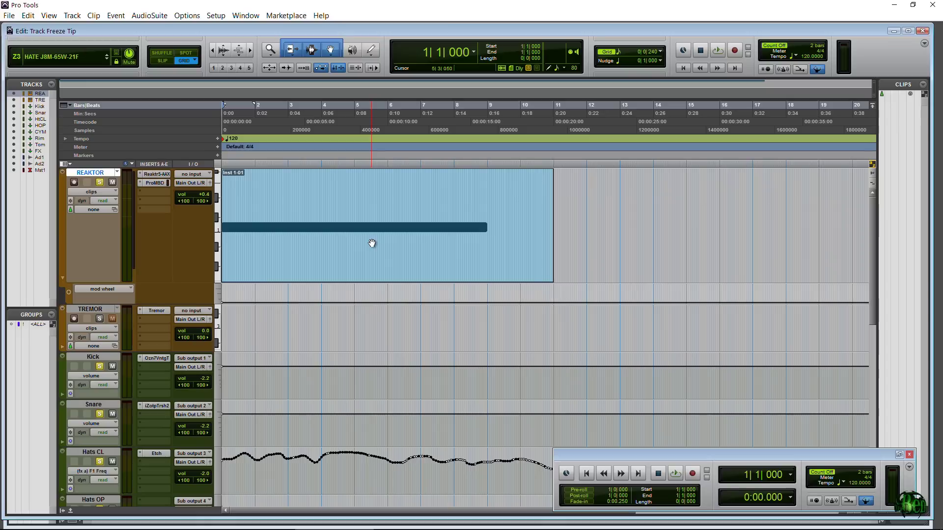
Step: In the Mix window, inspect the REAKTOR track's Reaktor and ProMBD inserts and TREMOR's Tremor plug-in
key("ctrl+equal")
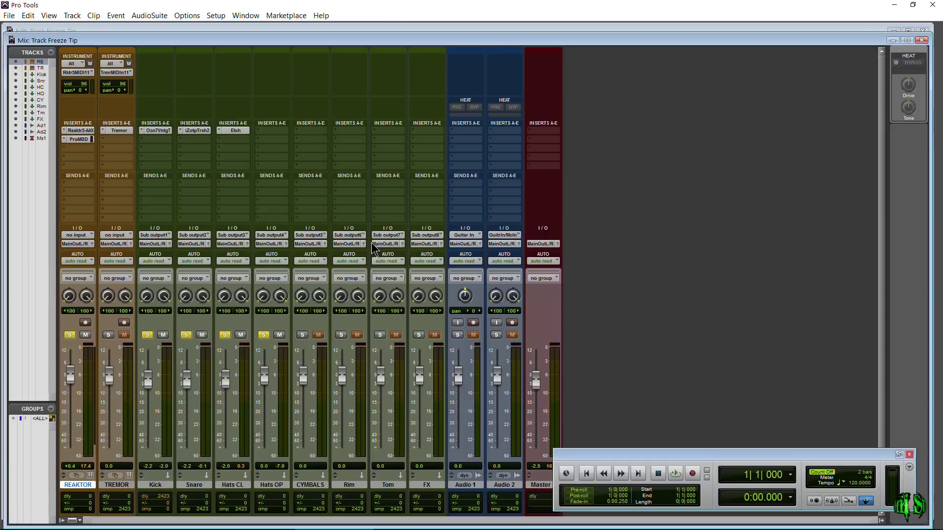
left_click(78, 130)
left_click_drag(564, 104, 465, 60)
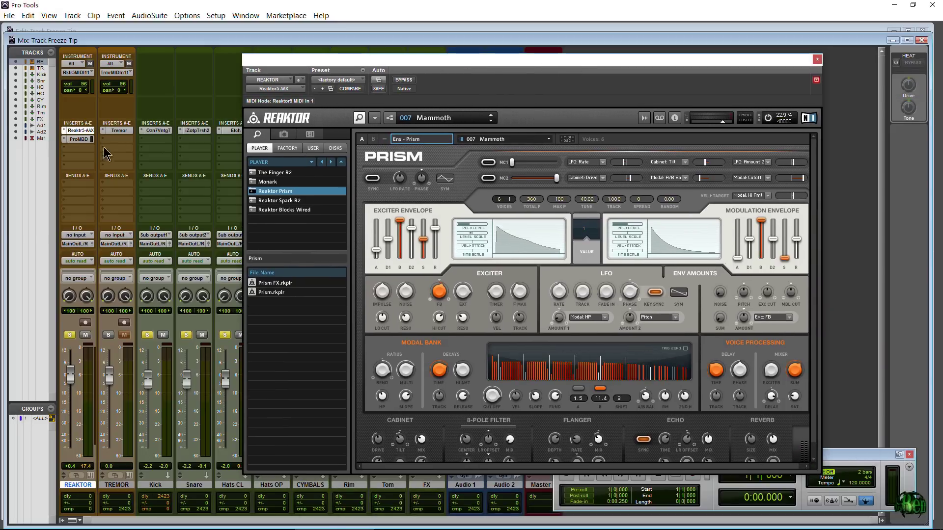
left_click(78, 139)
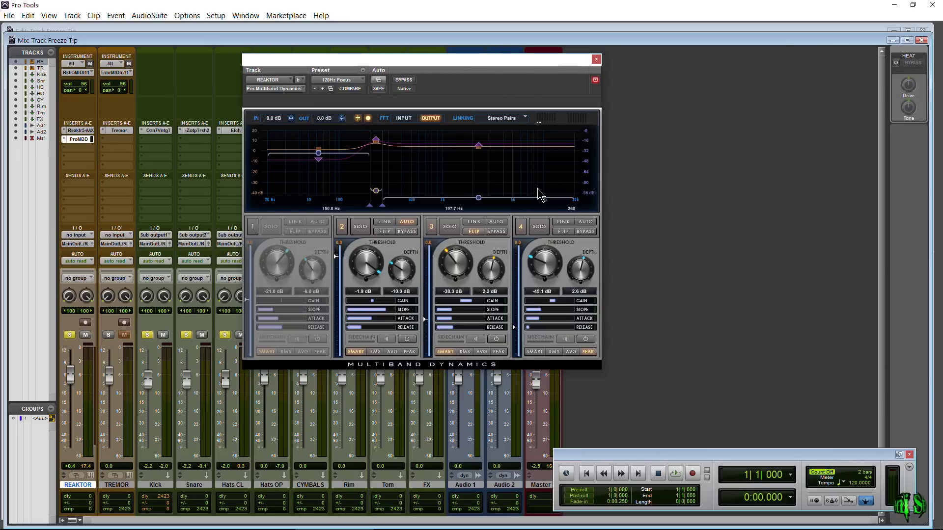
left_click(596, 59)
left_click(119, 130)
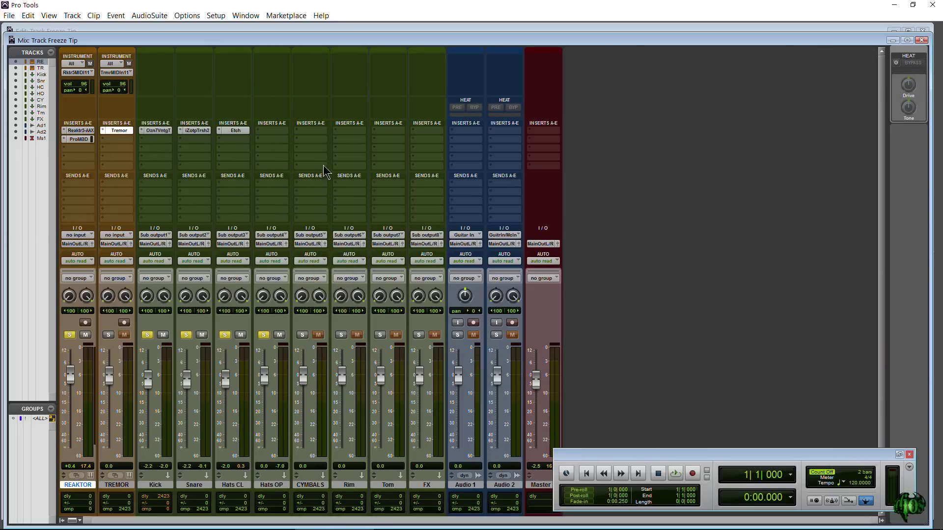
left_click(793, 60)
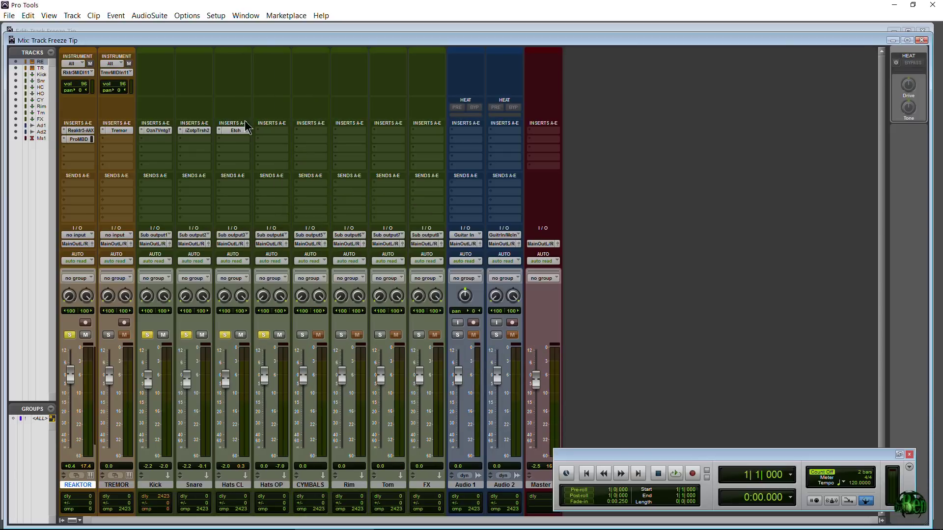
Step: Check Ozone Vintage Tape on Kick, Trash2 on Snare and Etch on Hats CL
left_click(155, 133)
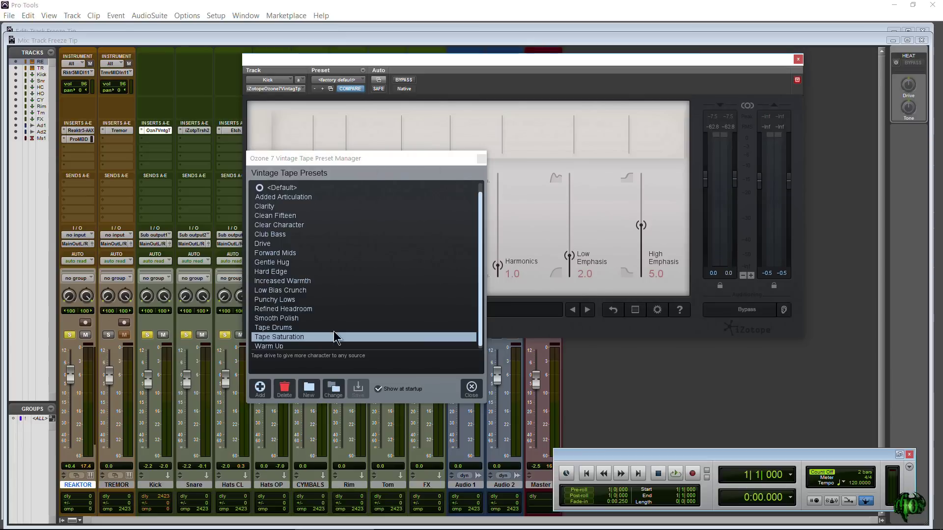
left_click(470, 389)
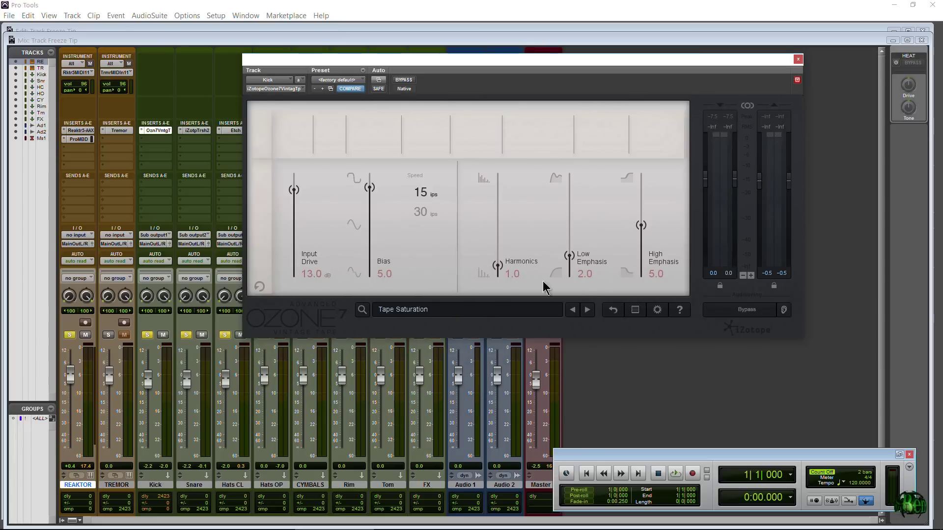
key("ctrl+w")
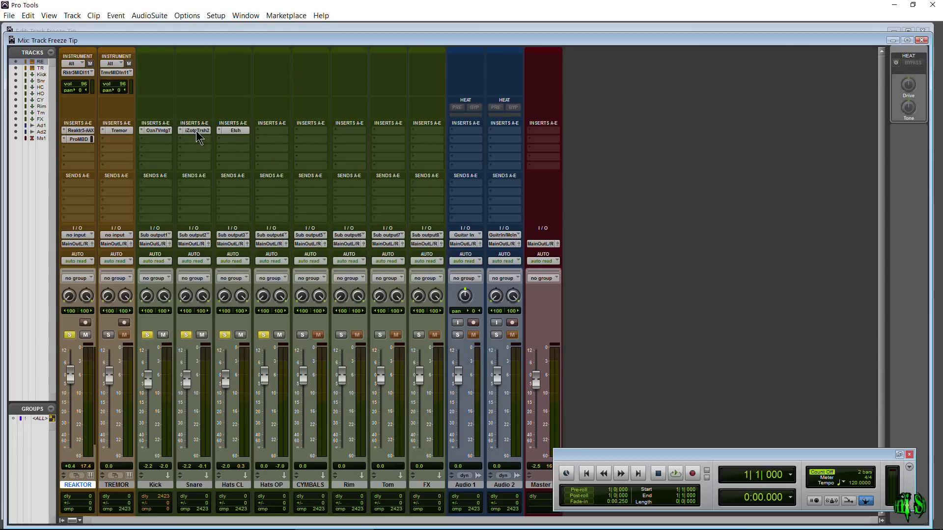
left_click(196, 131)
key("ctrl+w")
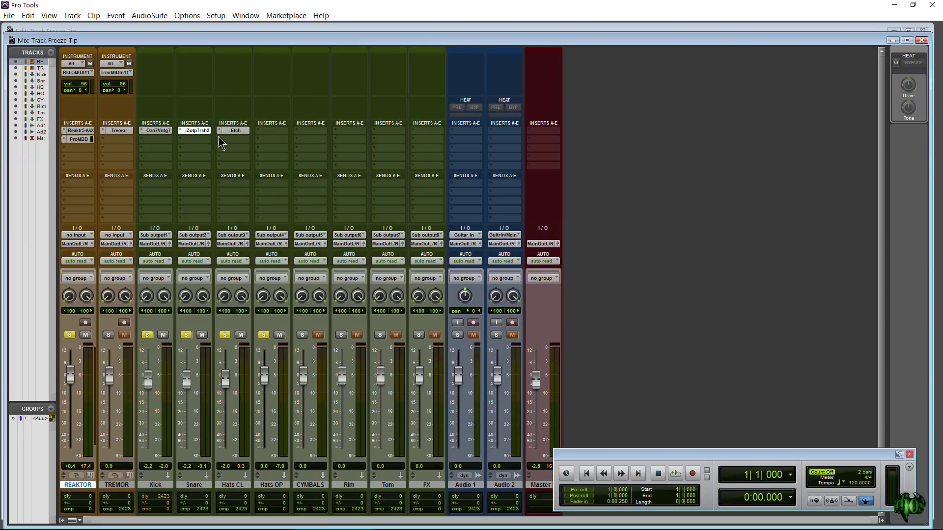
left_click(230, 132)
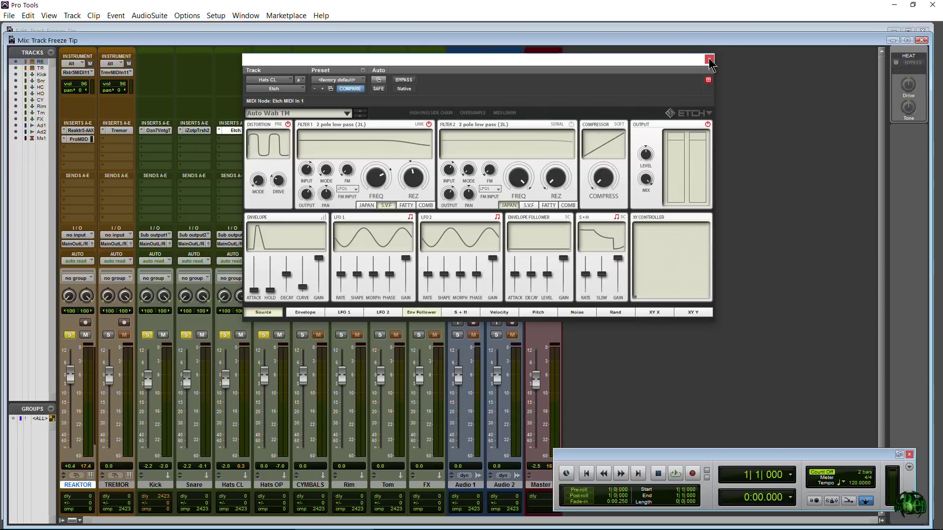
key("ctrl+w")
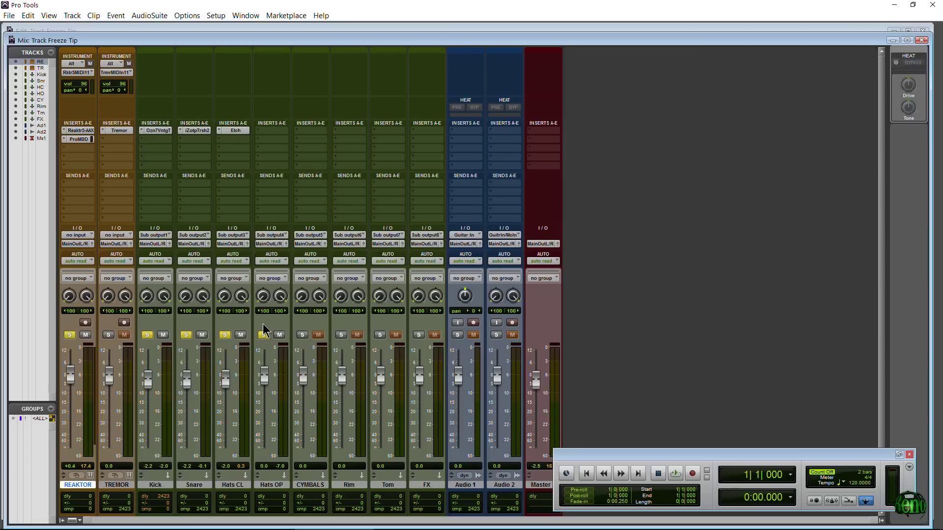
Step: Reopen the Tremor drum machine plug-in and move its window to the right
left_click(118, 132)
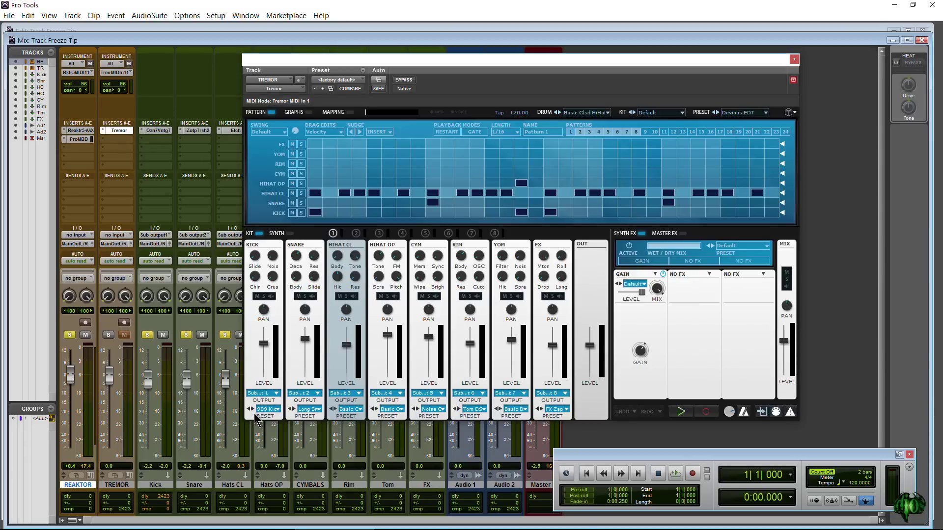
mouse_move(261, 378)
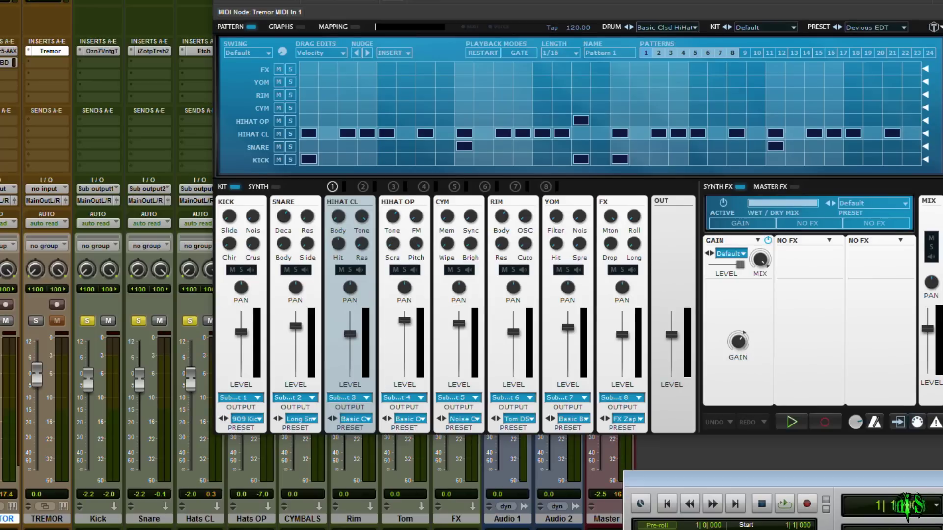
left_click_drag(656, 18, 732, 19)
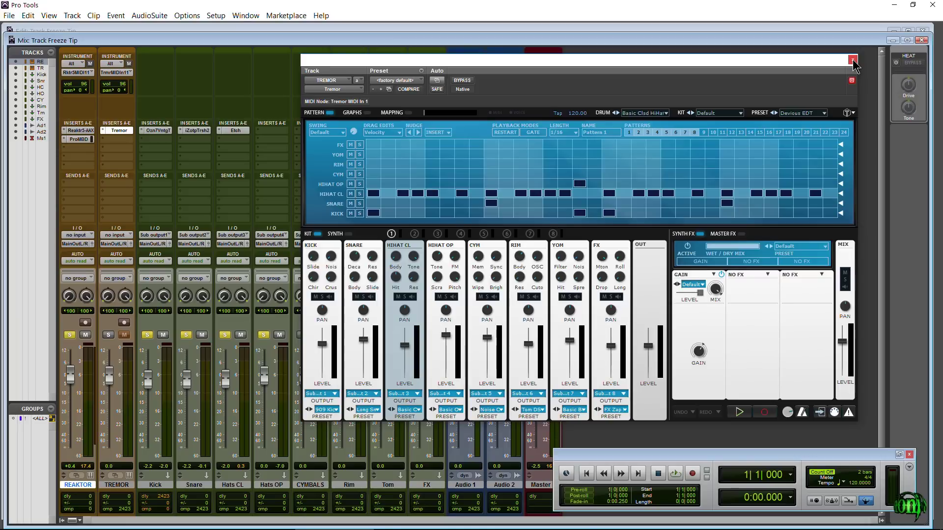
Step: Play the session, switching between Mix and Edit views while listening, then stop and end in Edit
left_click(853, 61)
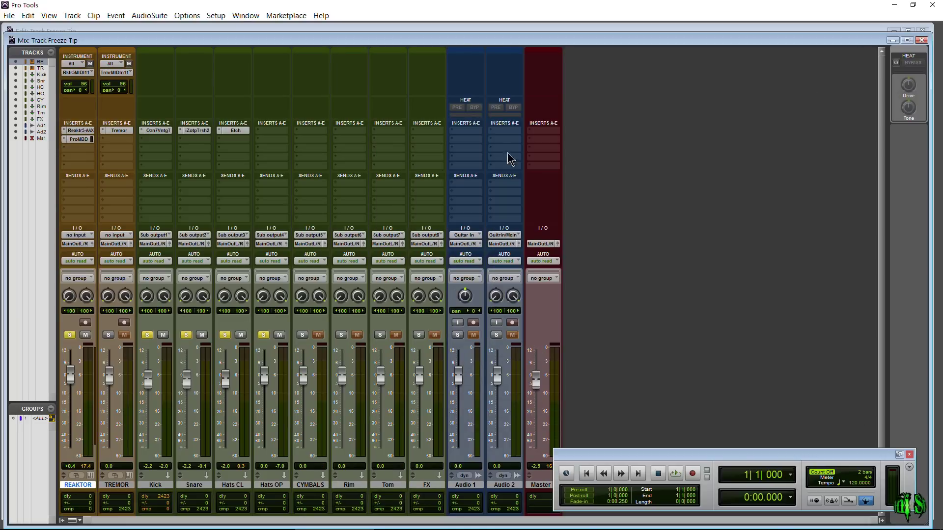
key("ctrl+=")
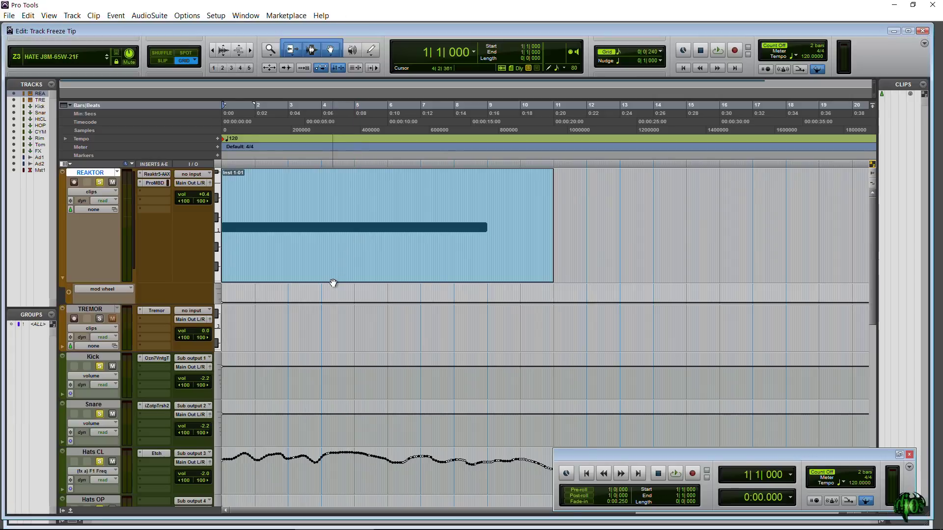
key("space")
key("ctrl+=")
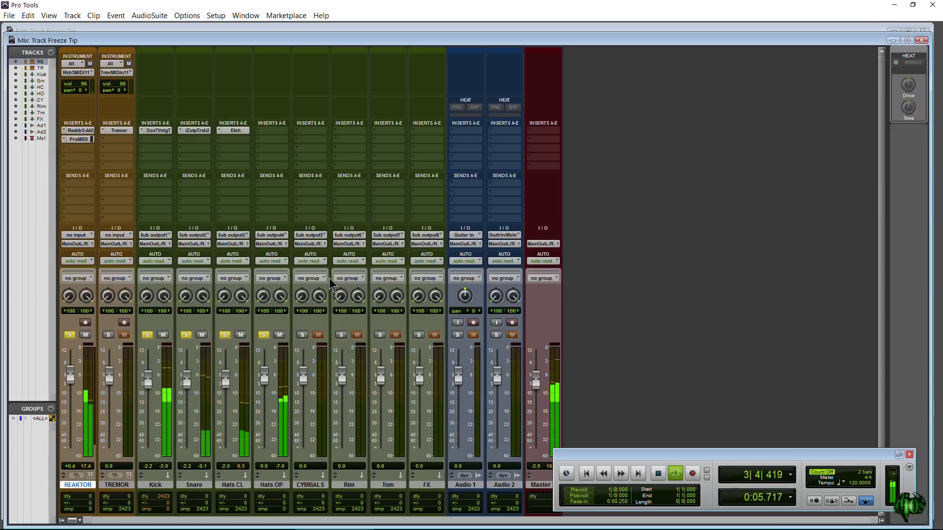
key("ctrl+=")
scroll(329, 281, "down", 5)
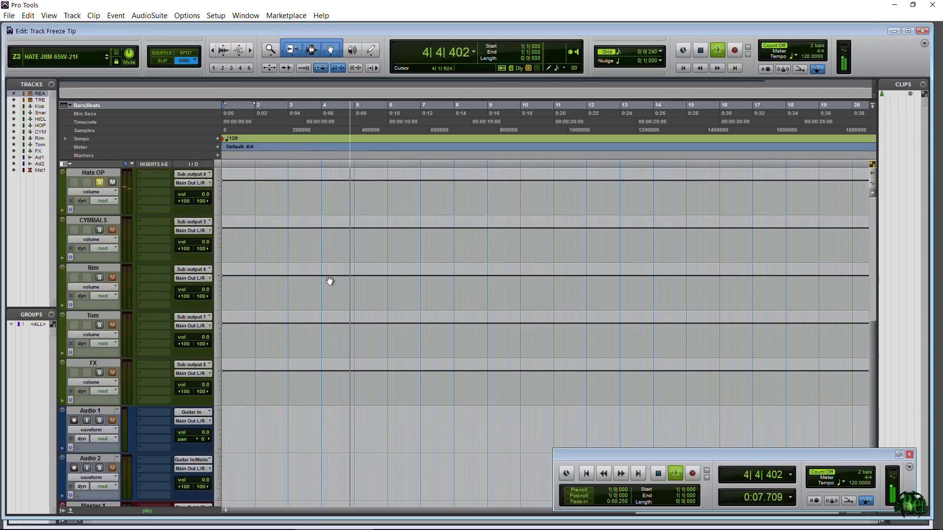
scroll(329, 282, "up", 3)
scroll(329, 281, "up", 2)
key("space")
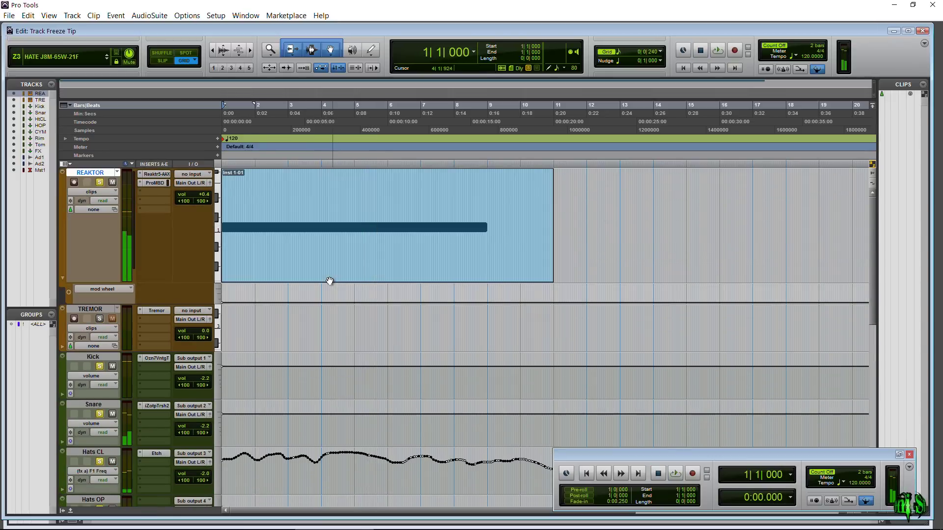
key("ctrl+=")
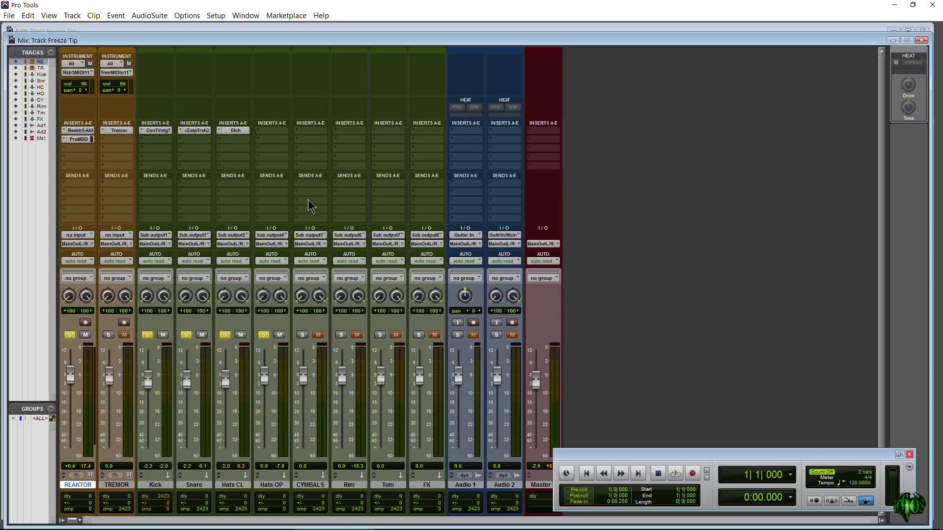
key("ctrl+=")
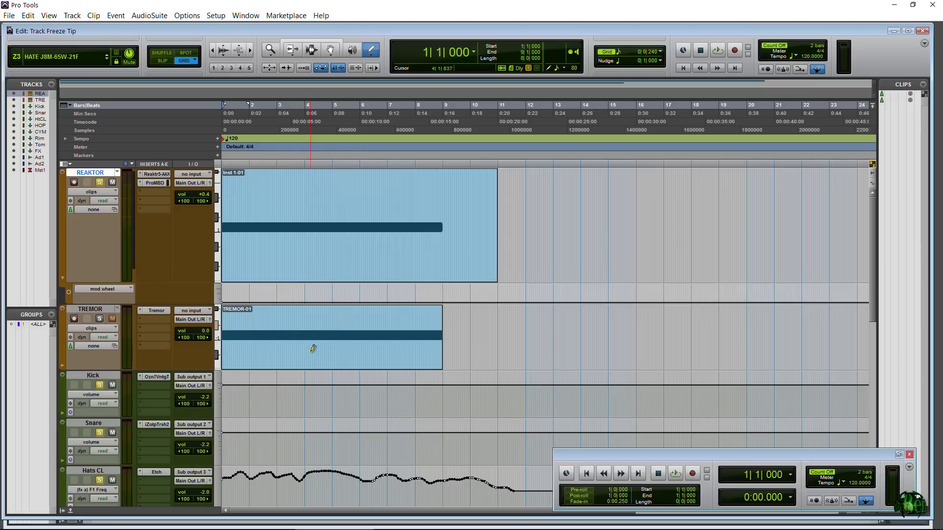
Step: Freeze REAKTOR, TREMOR, Kick, Snare, Hats CL and Hats OP, then scroll to check their clips
scroll(312, 348, "down", 3)
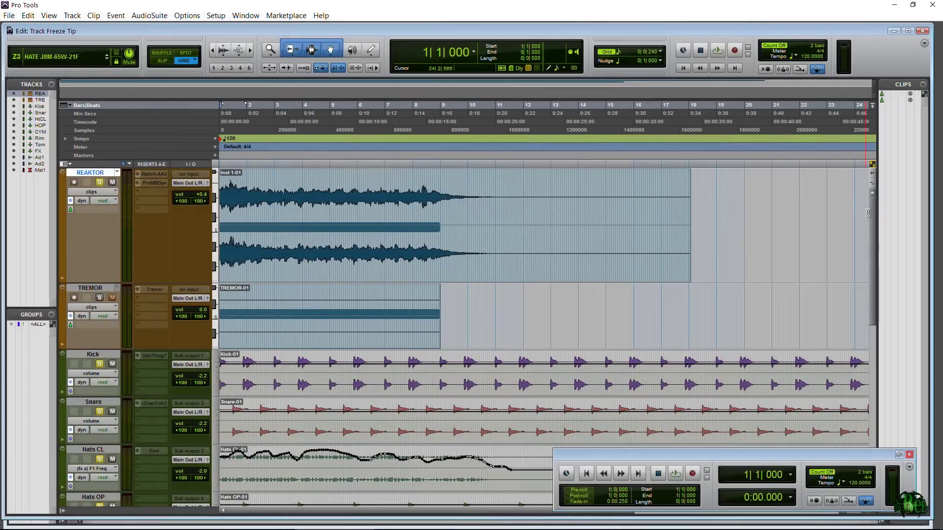
left_click_drag(874, 220, 874, 265)
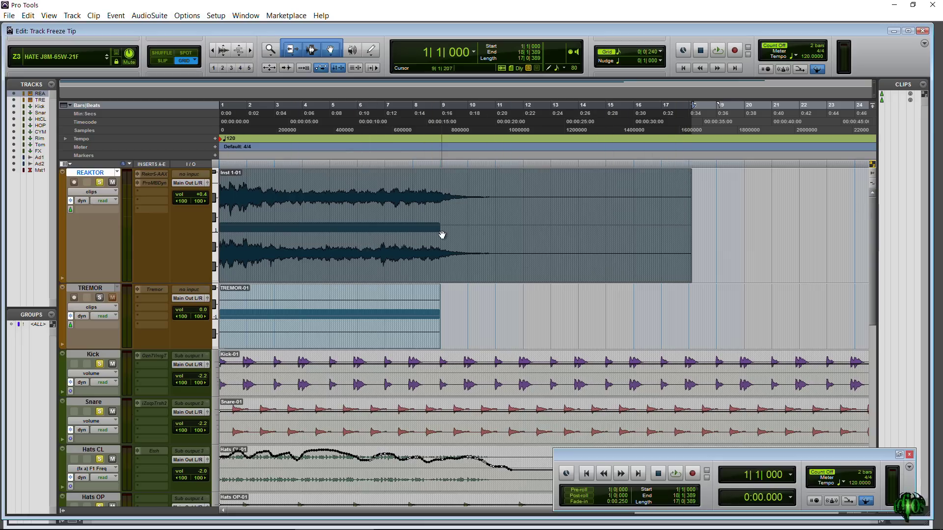
scroll(442, 233, "down", 6)
scroll(423, 241, "up", 6)
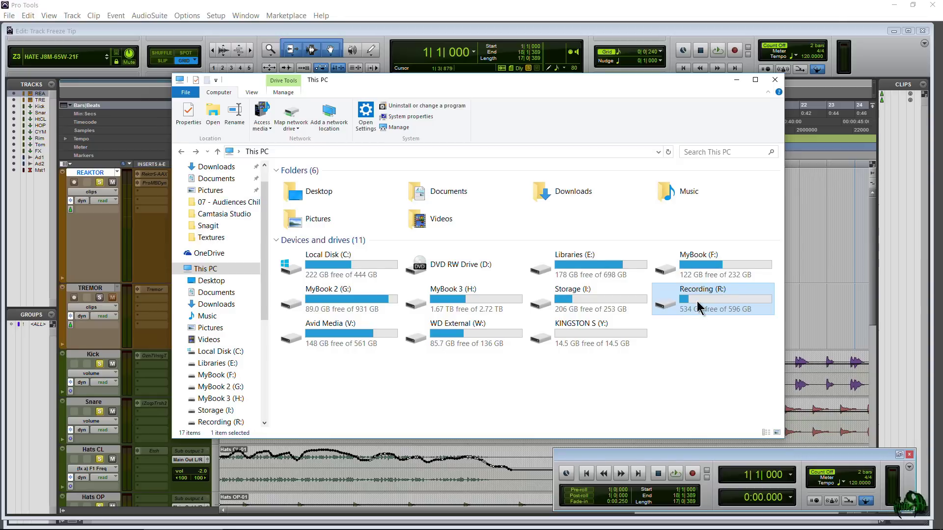
Step: Browse to Recording (R:) > Track Freeze Tip > Rendered Files and select Kick-FZ.R
double_click(700, 309)
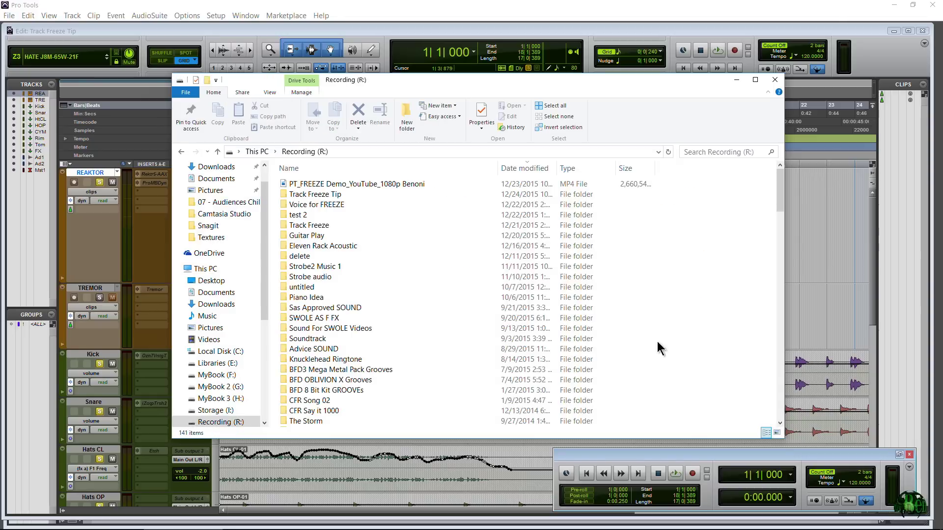
double_click(314, 194)
double_click(312, 216)
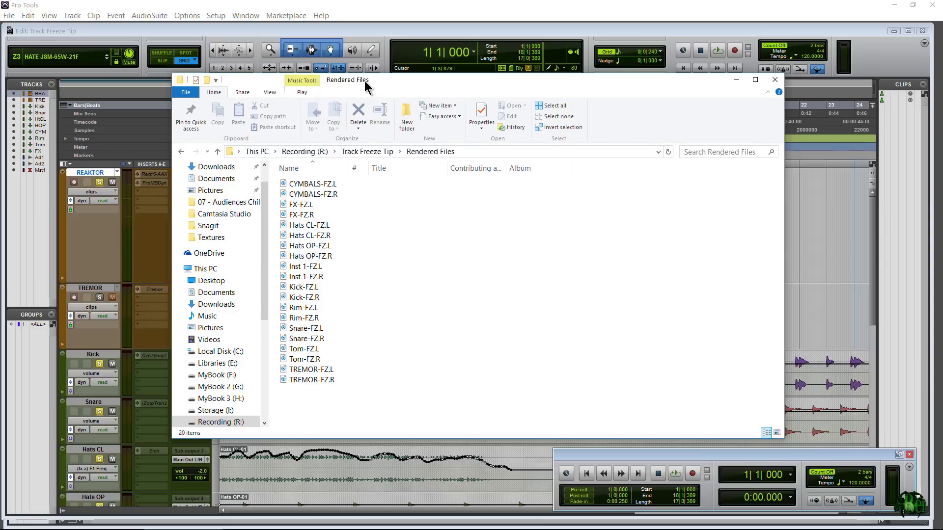
left_click_drag(347, 80, 395, 70)
left_click(361, 370)
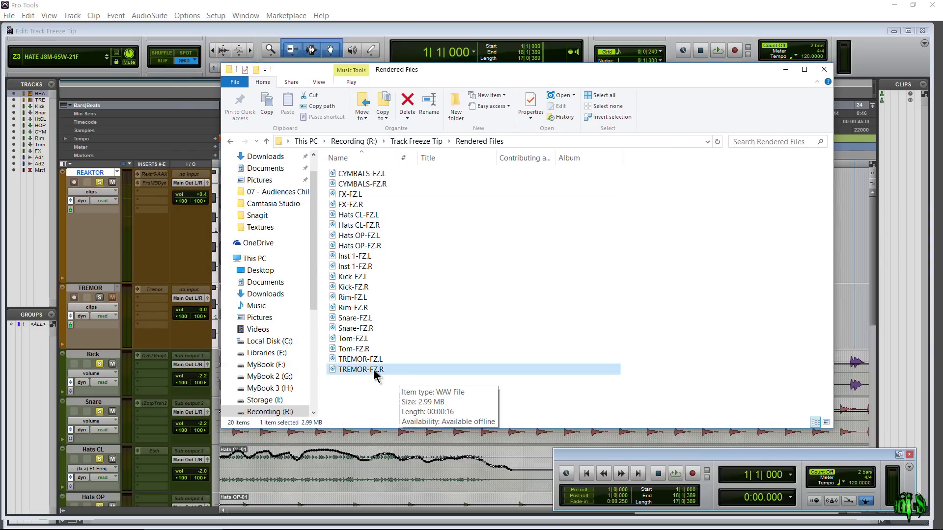
left_click(361, 348)
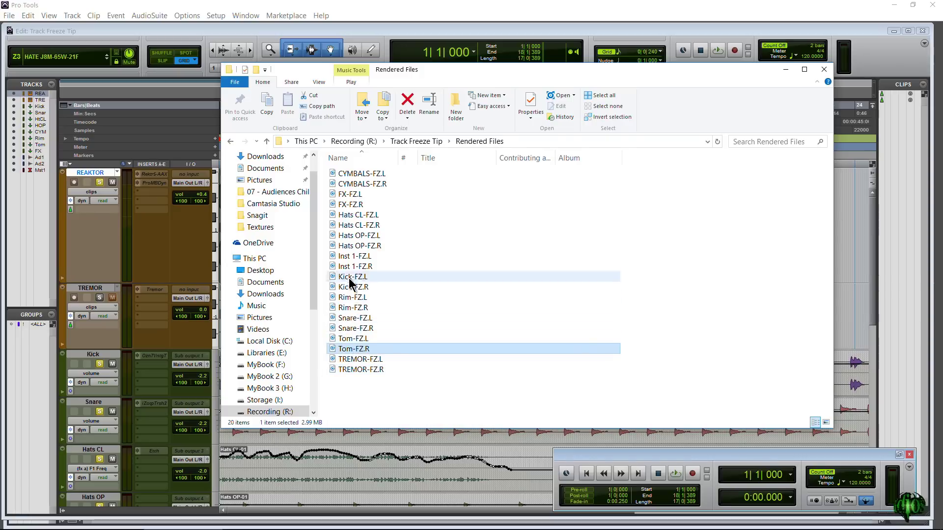
left_click(343, 287)
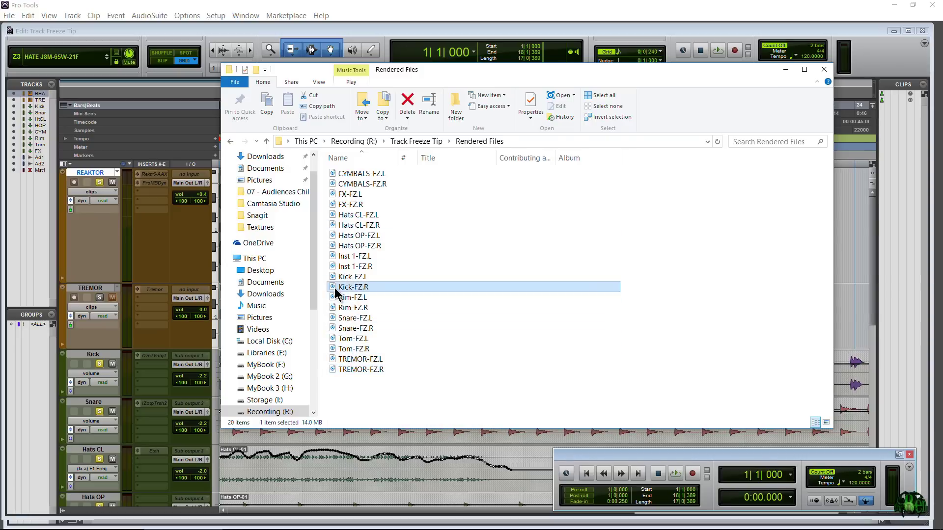
double_click(356, 288)
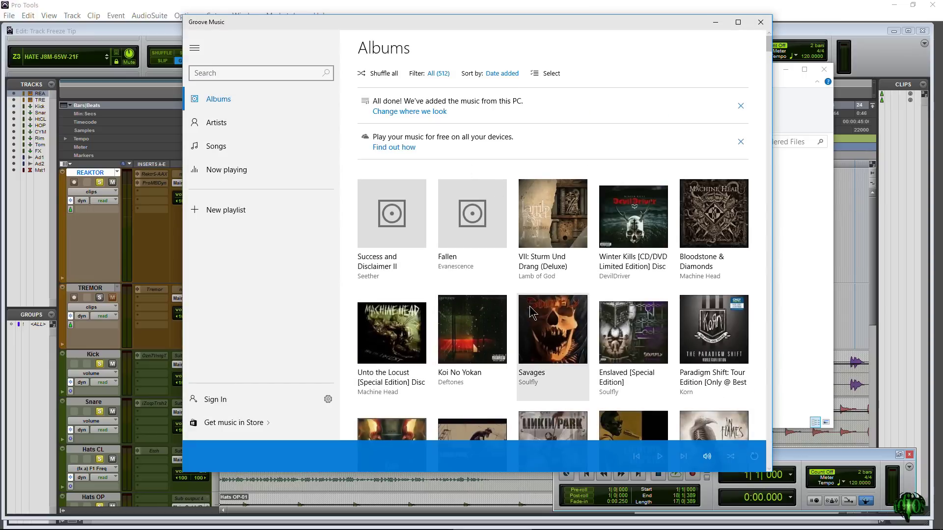
left_click(760, 22)
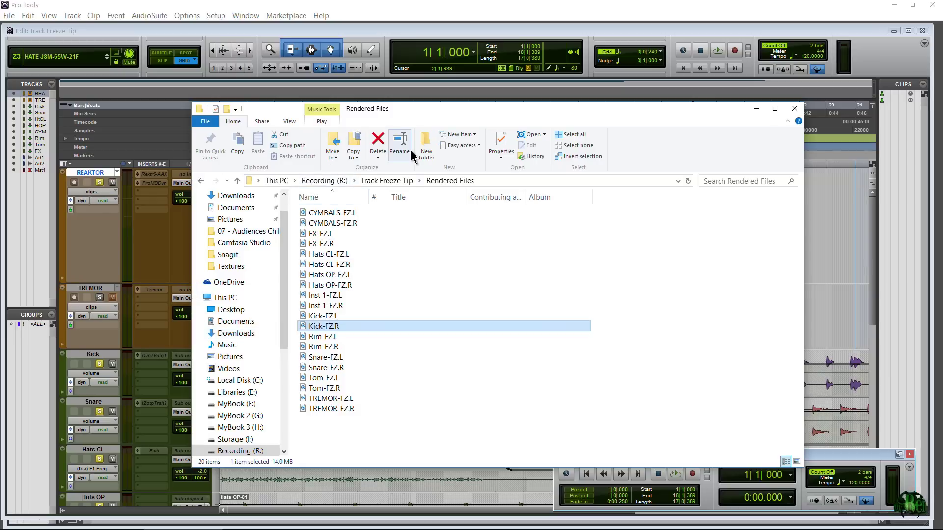
Step: Select all twenty rendered freeze WAV files and drop them into the Pro Tools Clips list
left_click_drag(402, 109, 469, 107)
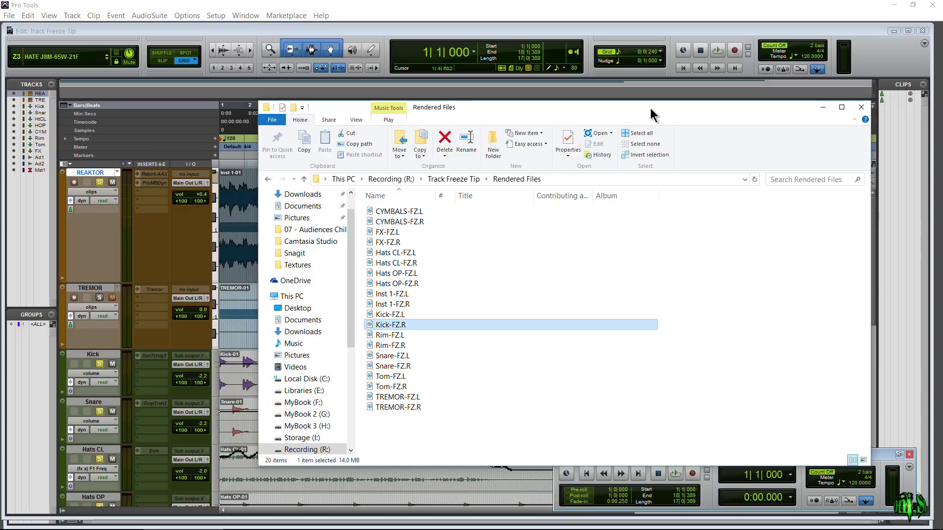
left_click_drag(650, 105, 608, 78)
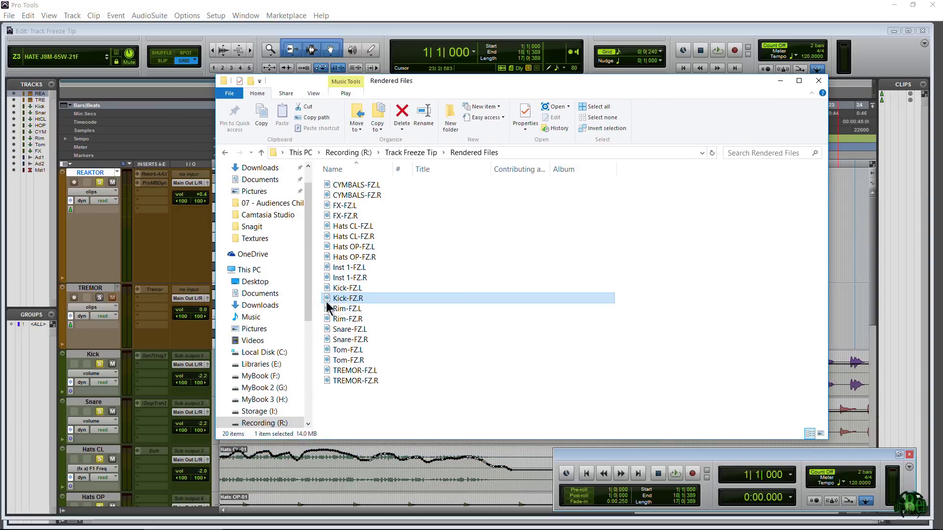
mouse_move(329, 300)
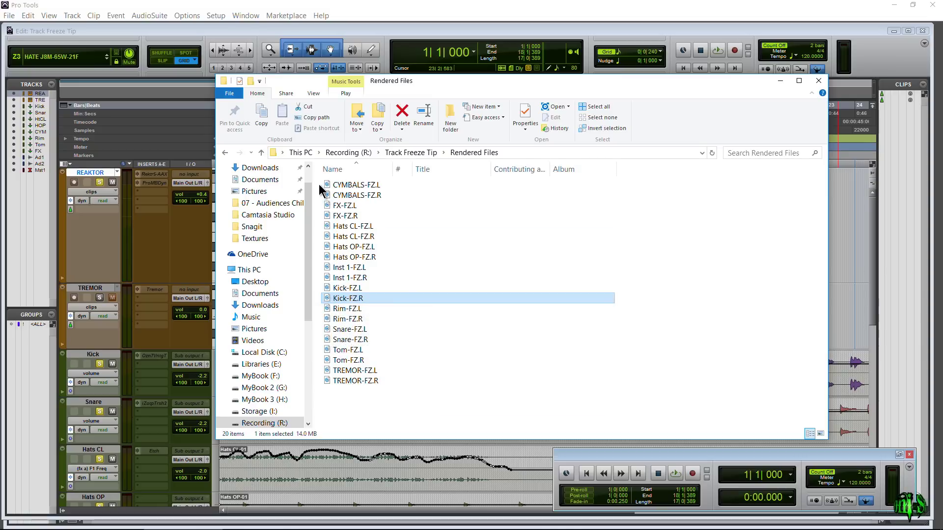
left_click_drag(320, 181, 392, 386)
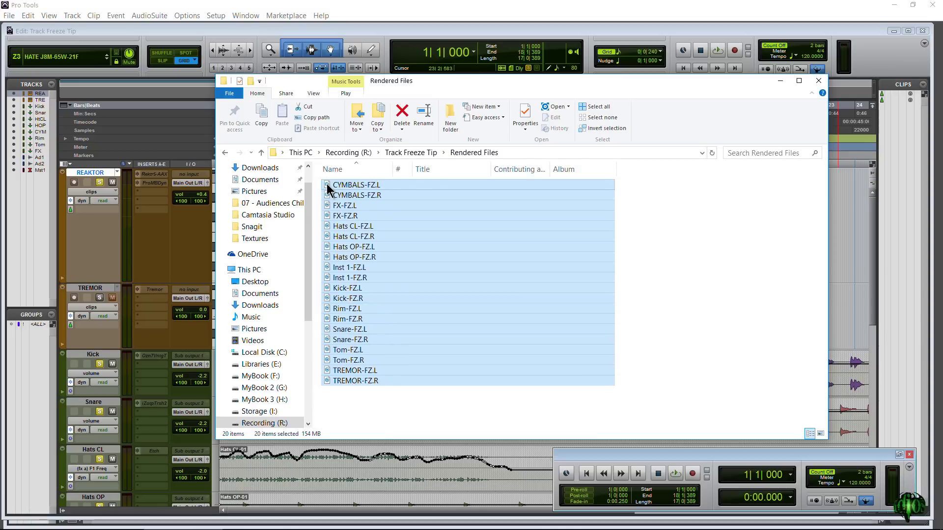
left_click(908, 218)
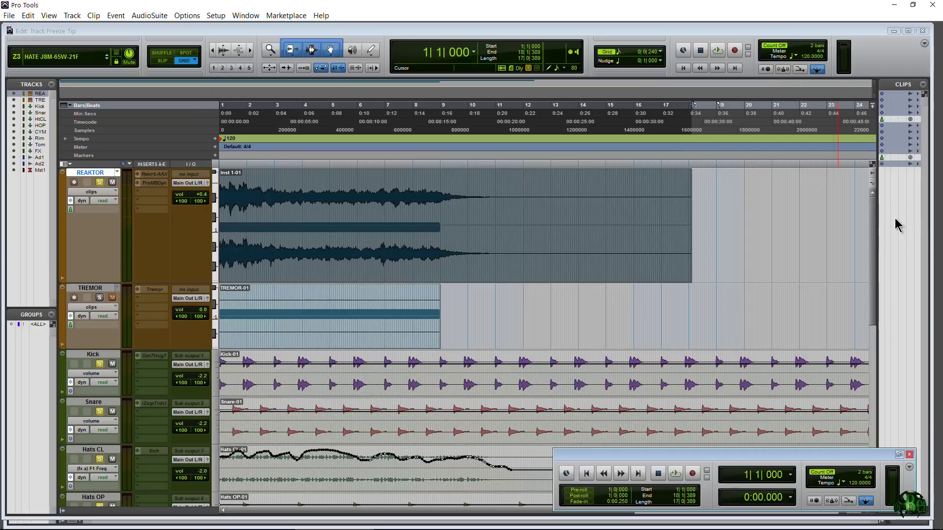
Step: Import Kick-FZ.L and Kick-FZ.R from Rendered Files as a new Kick-FZ track
left_click_drag(880, 221, 768, 227)
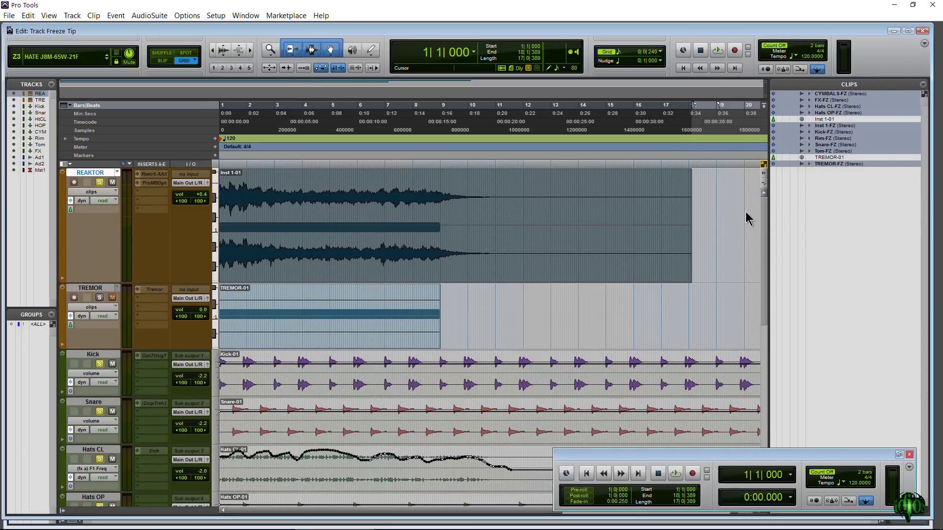
scroll(769, 207, "down", 10)
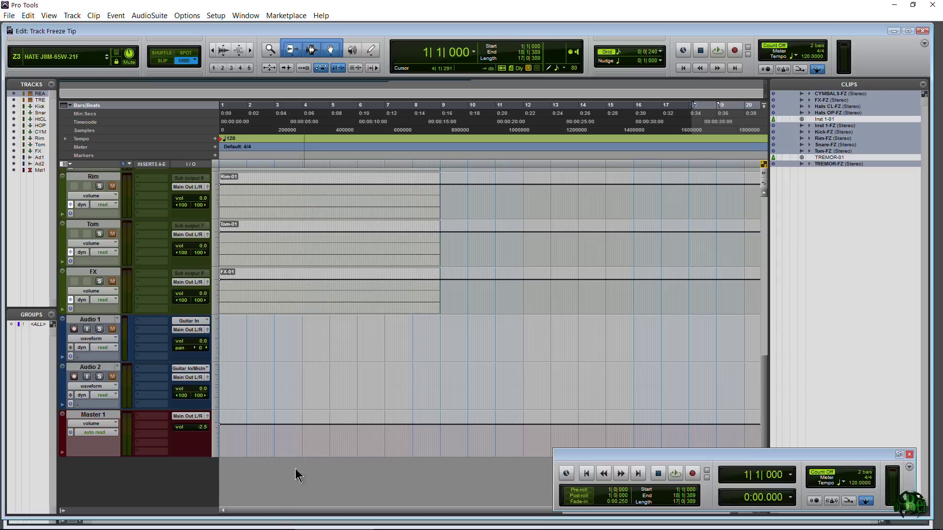
left_click(206, 521)
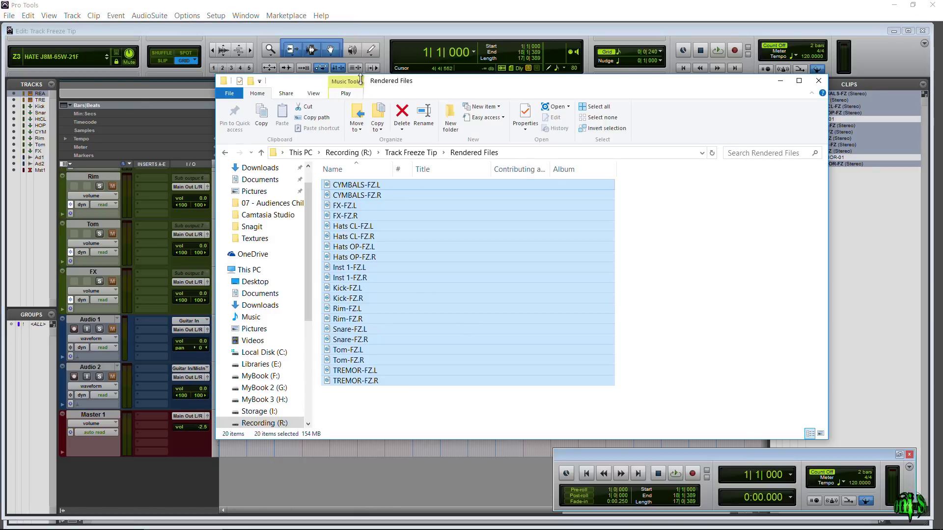
left_click_drag(388, 83, 454, 70)
left_click(720, 322)
left_click(387, 274)
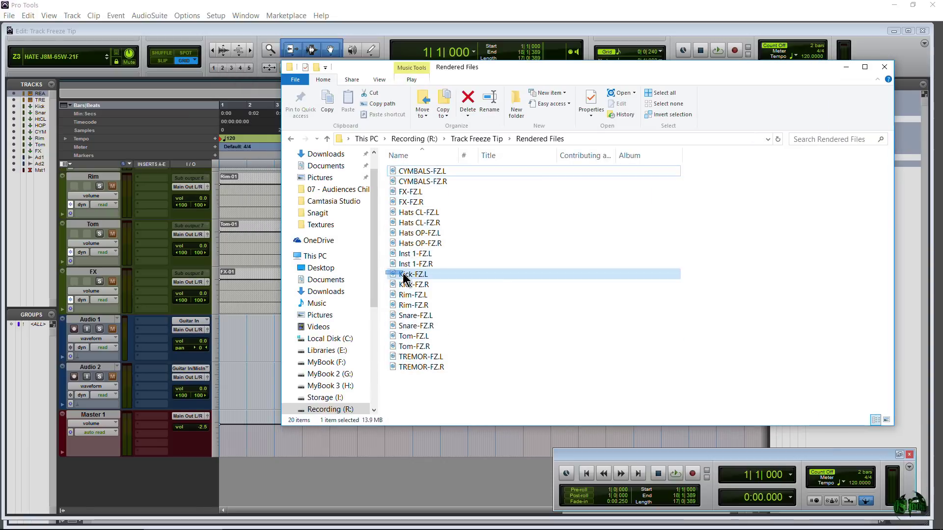
left_click(404, 285, "shift")
left_click_drag(392, 280, 242, 488)
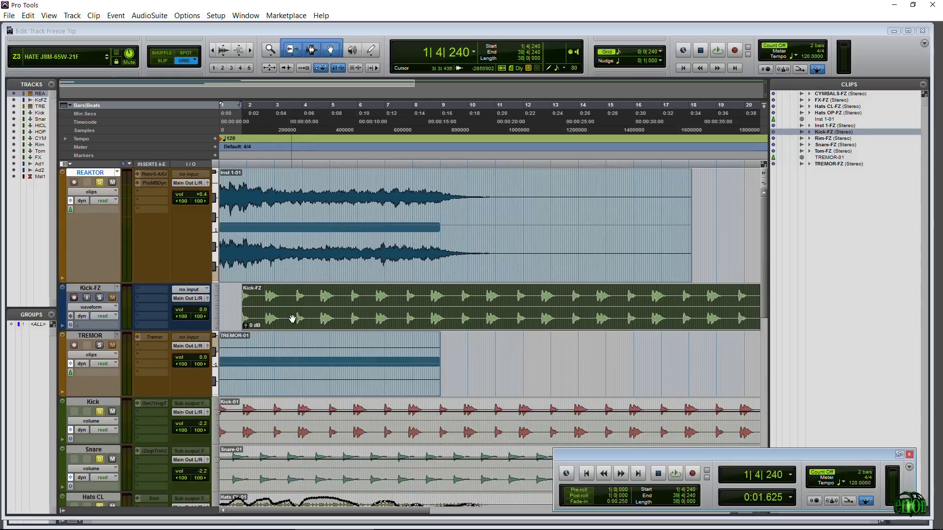
Step: Move the Kick-FZ clip to 1|1|000 and place its track directly under Kick
left_click_drag(300, 319, 71, 391)
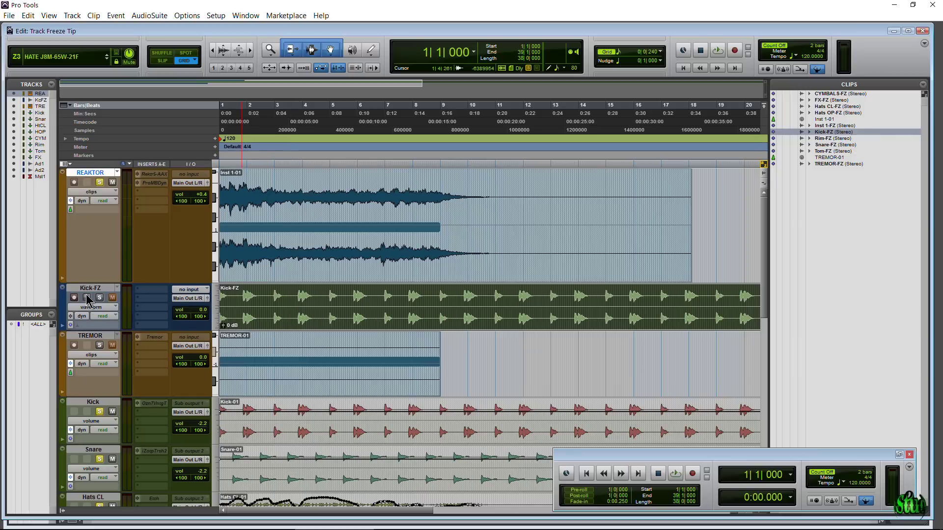
left_click_drag(87, 298, 98, 444)
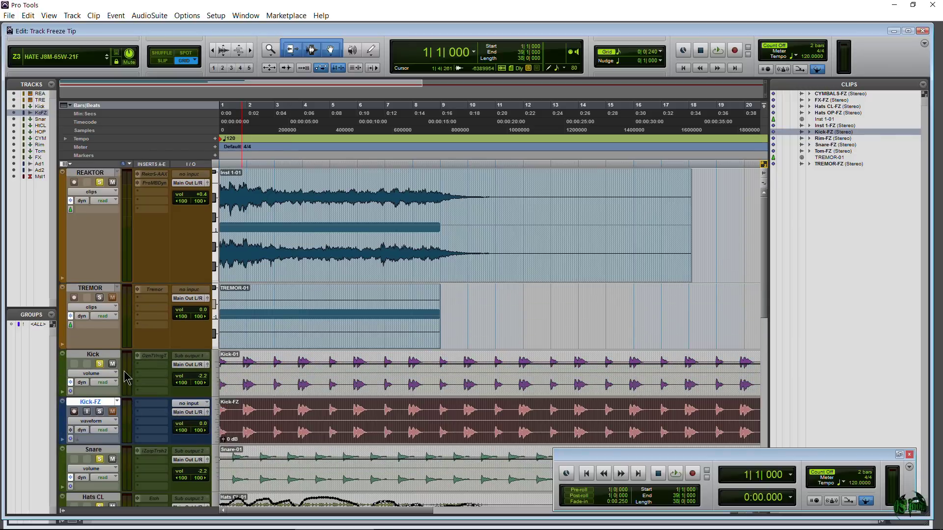
scroll(121, 343, "down", 4)
scroll(108, 304, "up", 2)
left_click(93, 239)
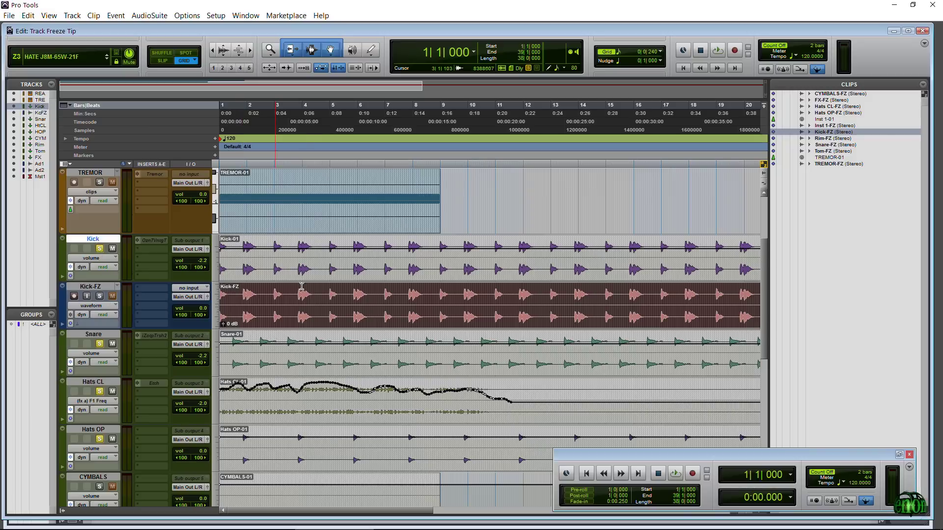
left_click(309, 272)
left_click(404, 260)
Step: Clear other solos, solo Kick-FZ and play it back to audition the kick
left_click(89, 288)
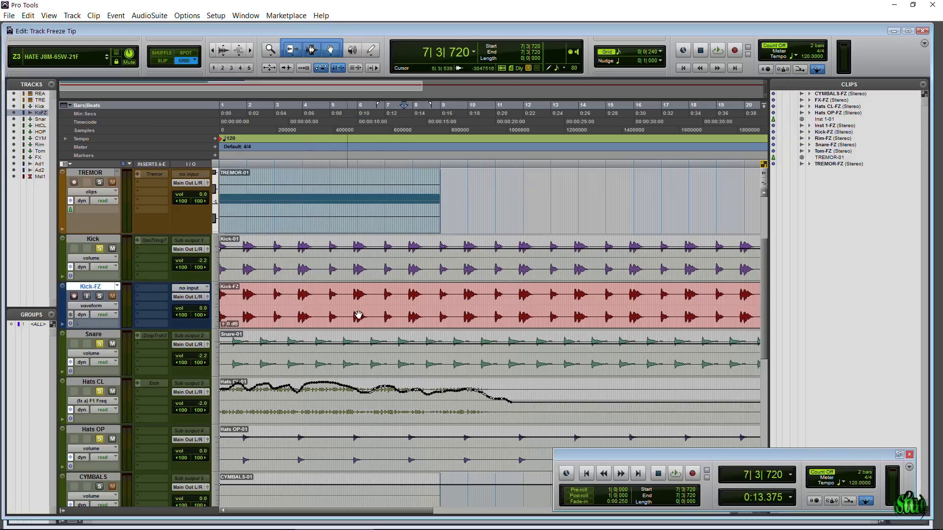
left_click(342, 318)
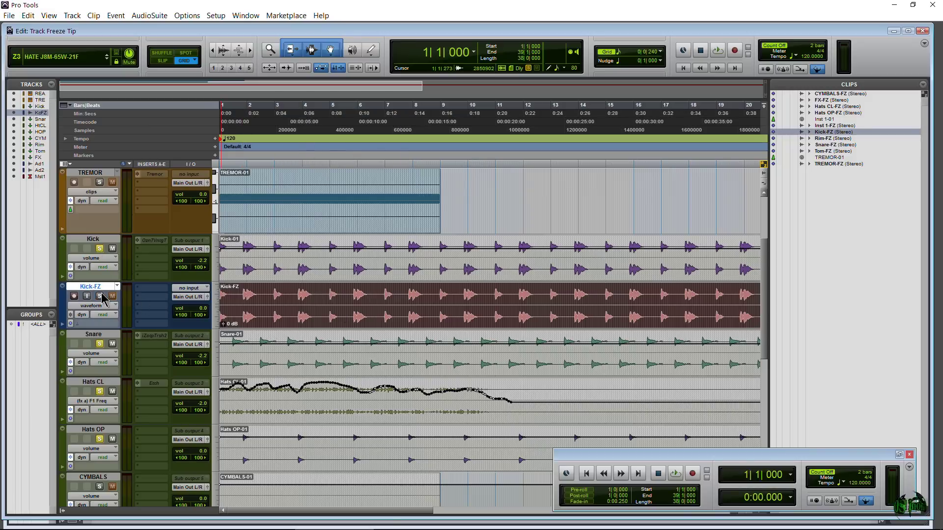
left_click(99, 343)
left_click(99, 296)
key("space")
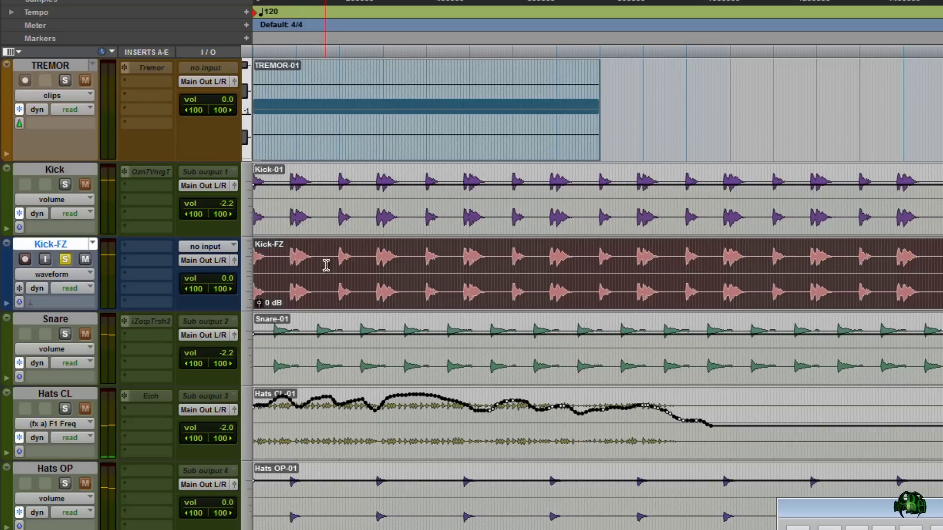
Step: Split Kick-FZ into Kick-FZ-01 and Kick-FZ-02, trim Kick-FZ-02's start and fade it in
left_click(322, 260)
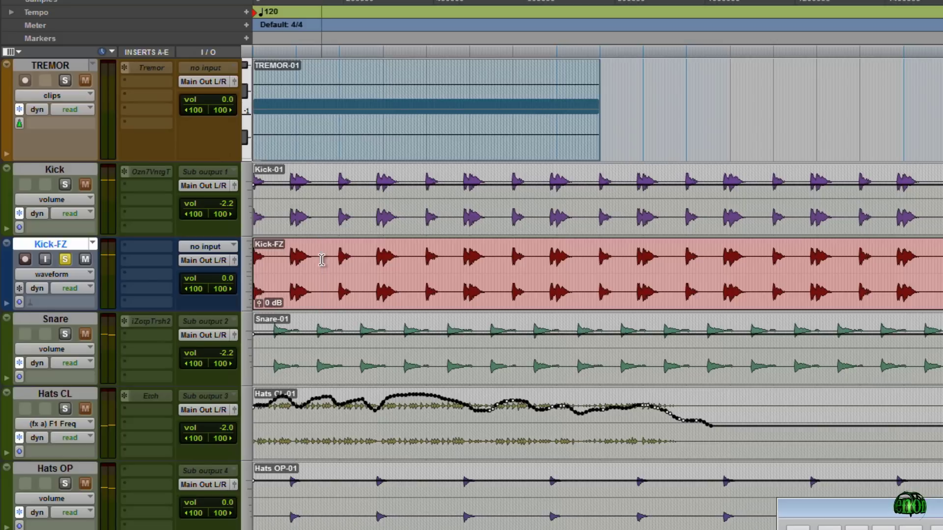
key("ctrl+e")
mouse_move(321, 274)
left_mouse_down()
mouse_move(368, 246)
mouse_move(458, 244)
left_mouse_up()
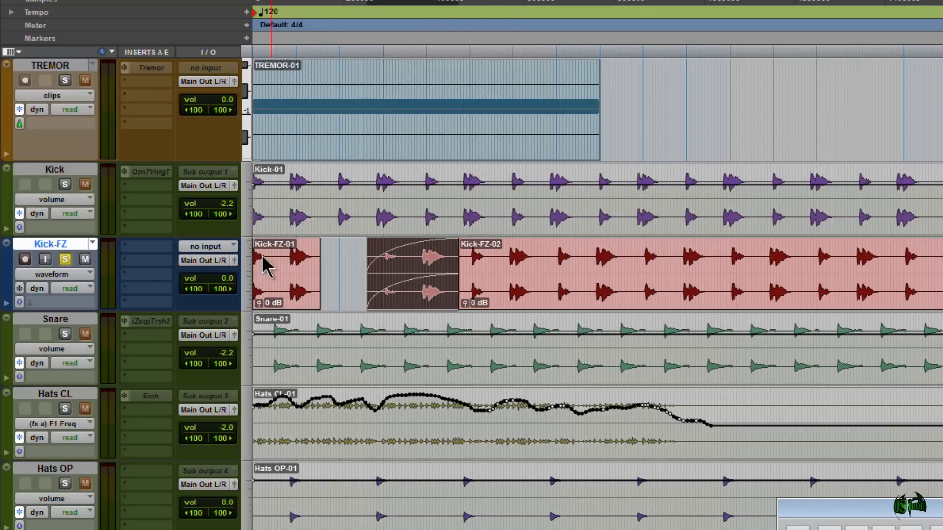
left_click(364, 309)
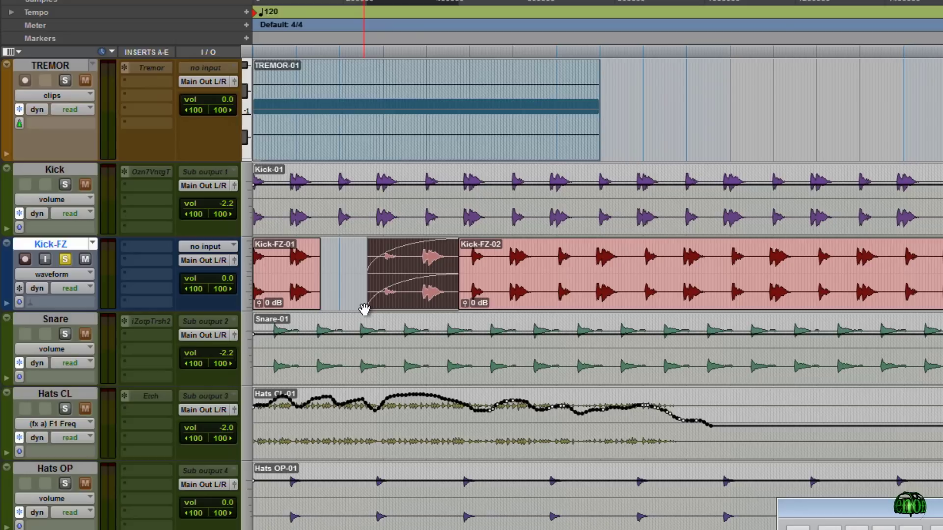
left_click_drag(543, 291, 497, 293)
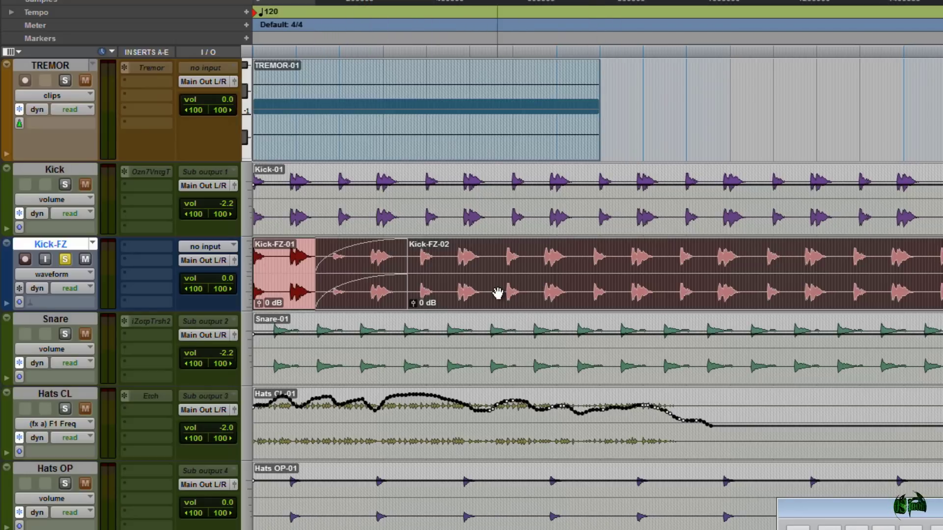
key("ctrl+=")
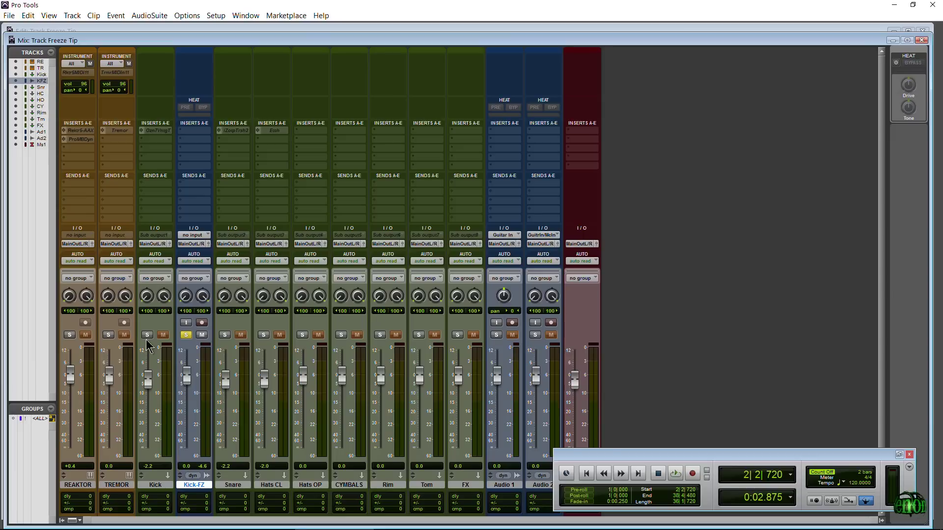
Step: Drag the Inst 1-FZ clip from the Clips list onto Audio 2 at bar 1
key("ctrl+=")
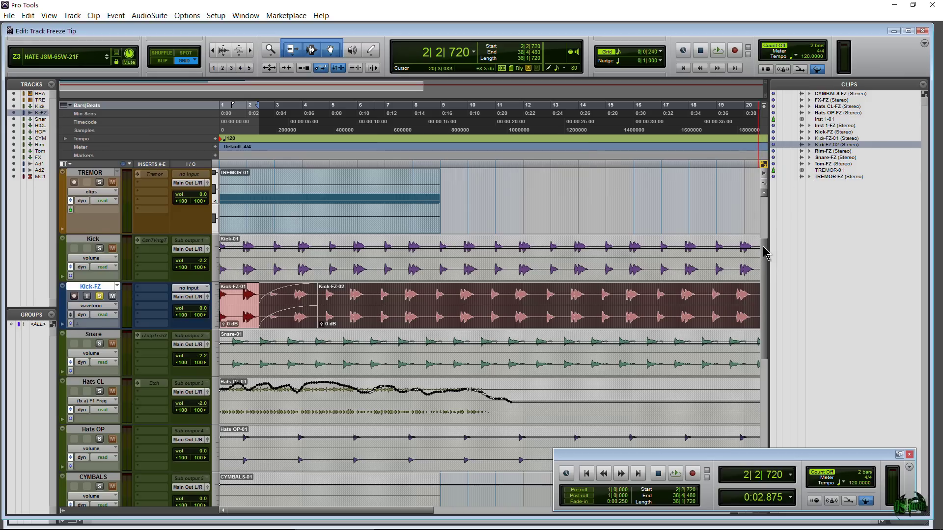
left_click_drag(765, 253, 770, 330)
left_click(819, 126)
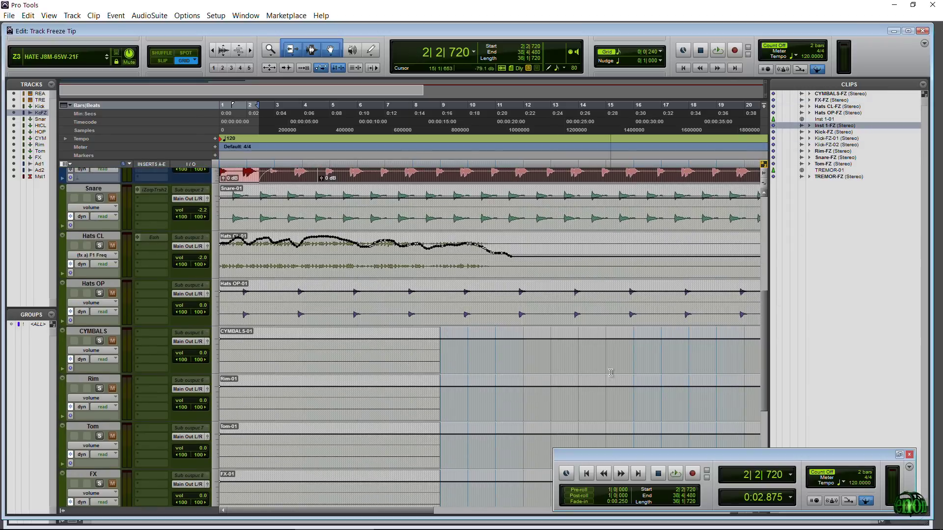
left_click_drag(766, 325, 766, 397)
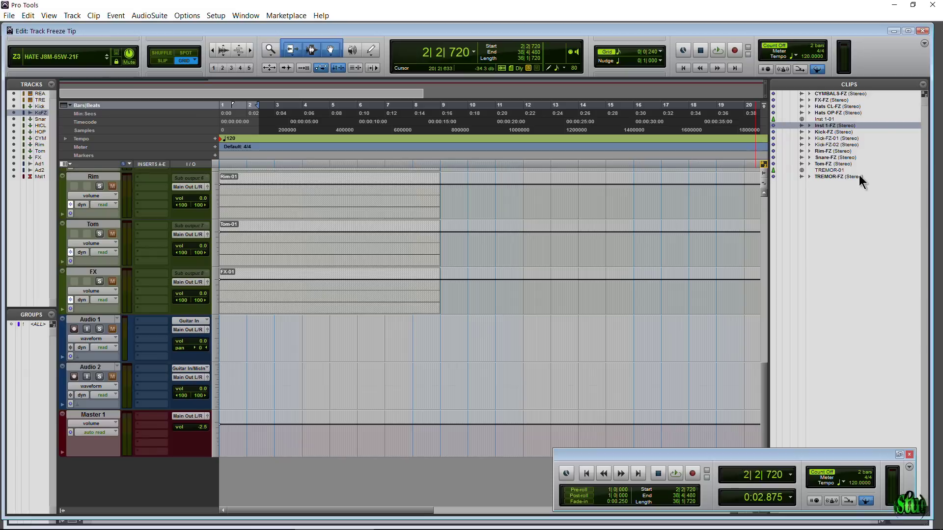
left_click_drag(827, 129, 183, 398)
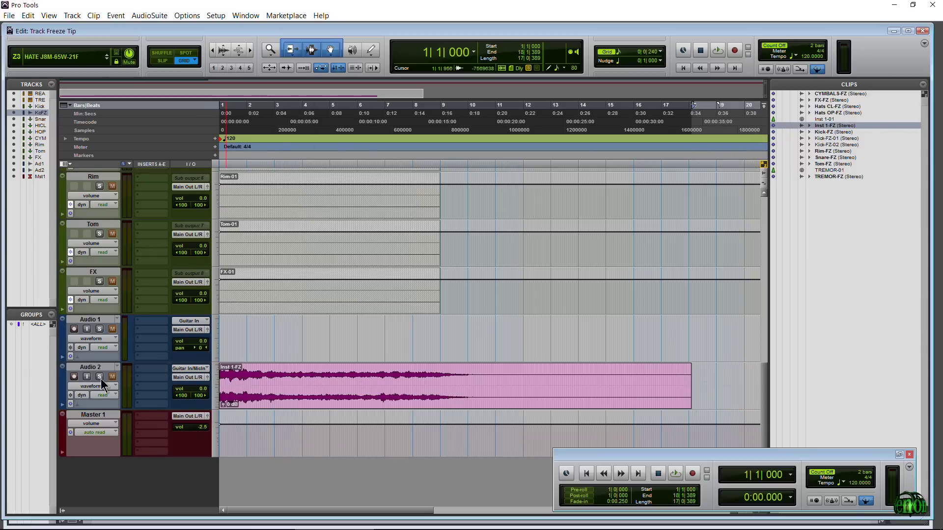
scroll(100, 382, "up", 10)
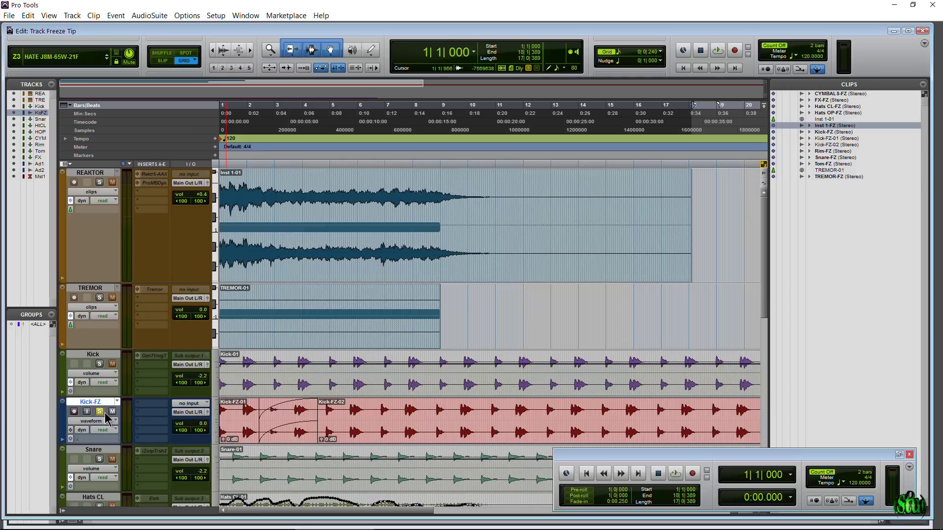
scroll(111, 370, "down", 10)
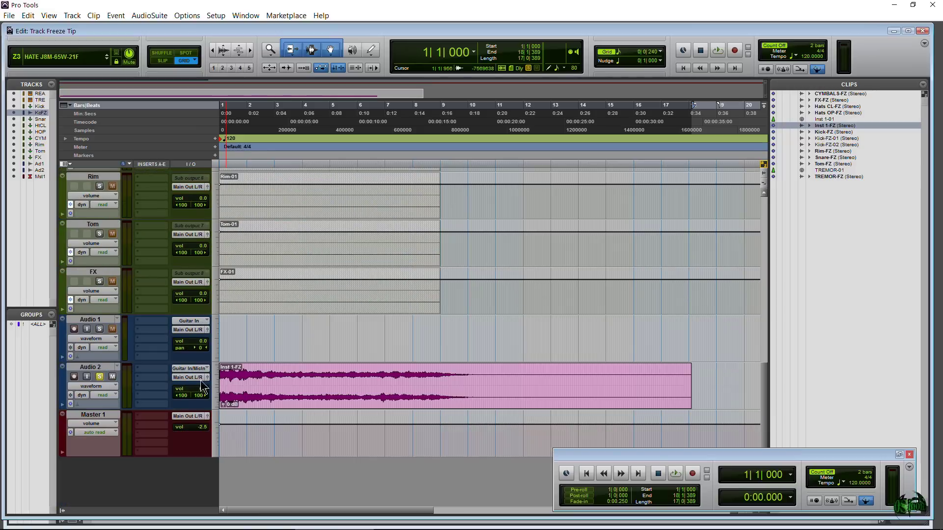
key("space")
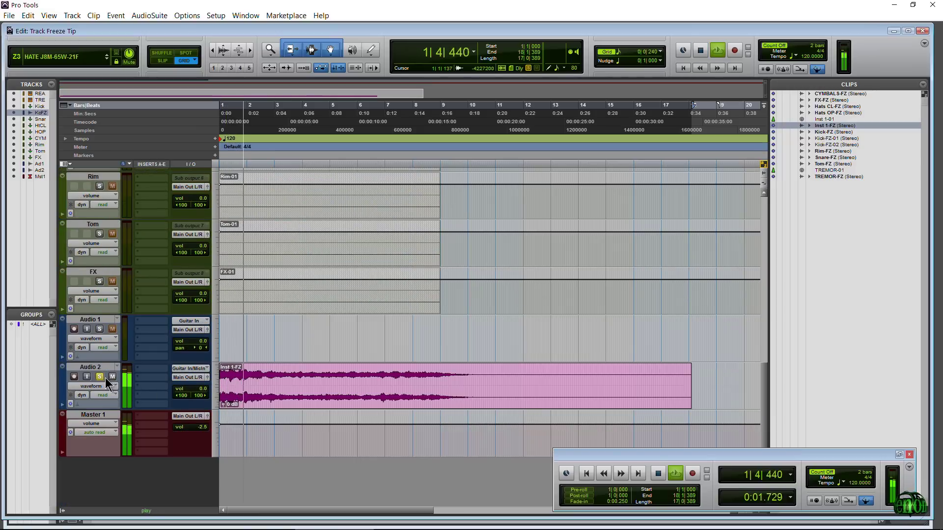
key("space")
key("Return")
scroll(113, 371, "up", 10)
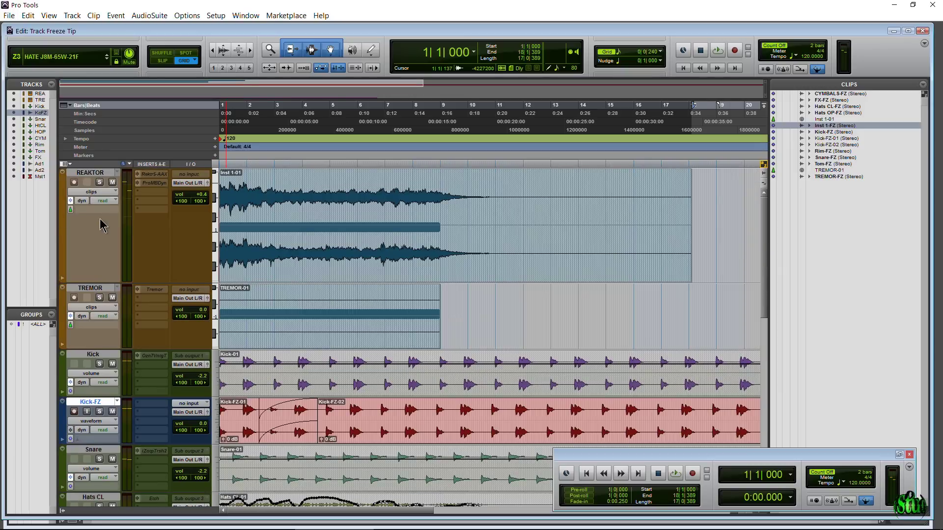
left_click(101, 183)
key("space")
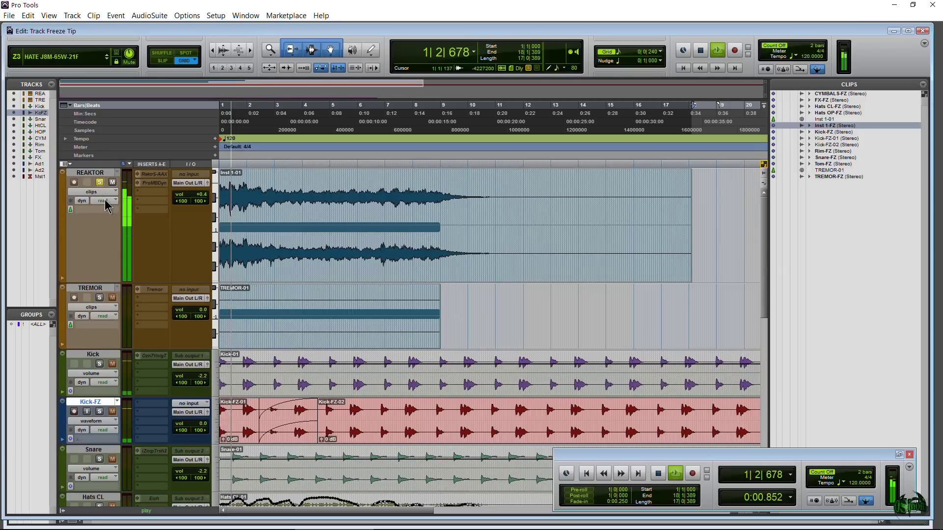
key("space")
left_click(99, 182)
scroll(113, 343, "down", 10)
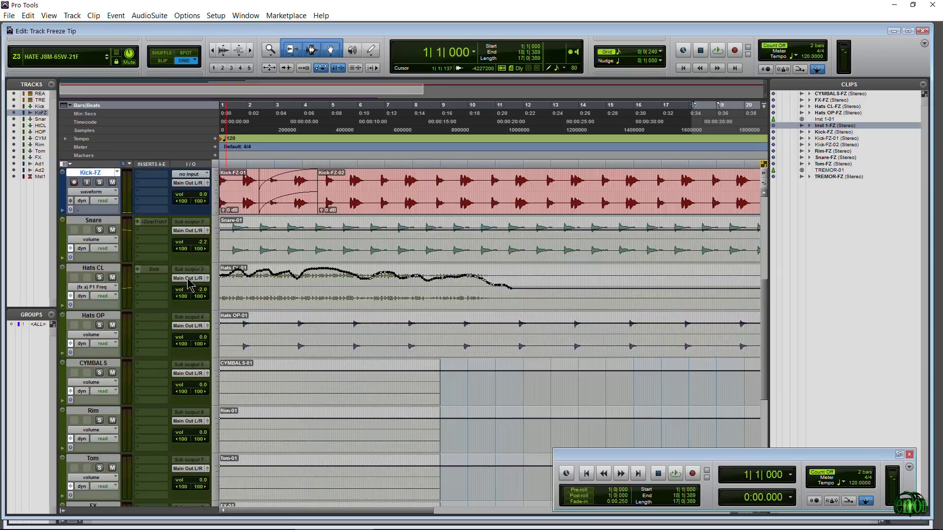
scroll(152, 384, "up", 10)
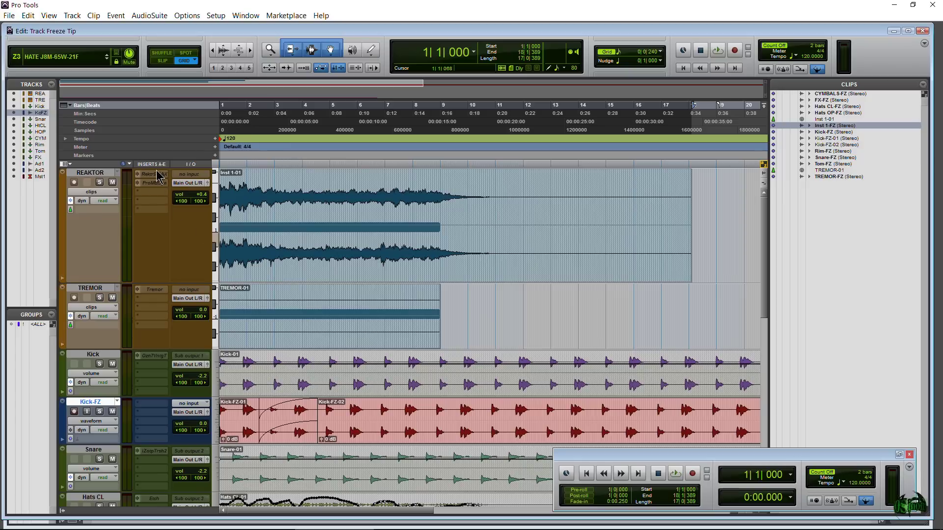
Step: Split Inst 1-FZ into pieces -01 to -04, shift -02 later, and fade in -04 at 4|3|720
scroll(312, 214, "down", 10)
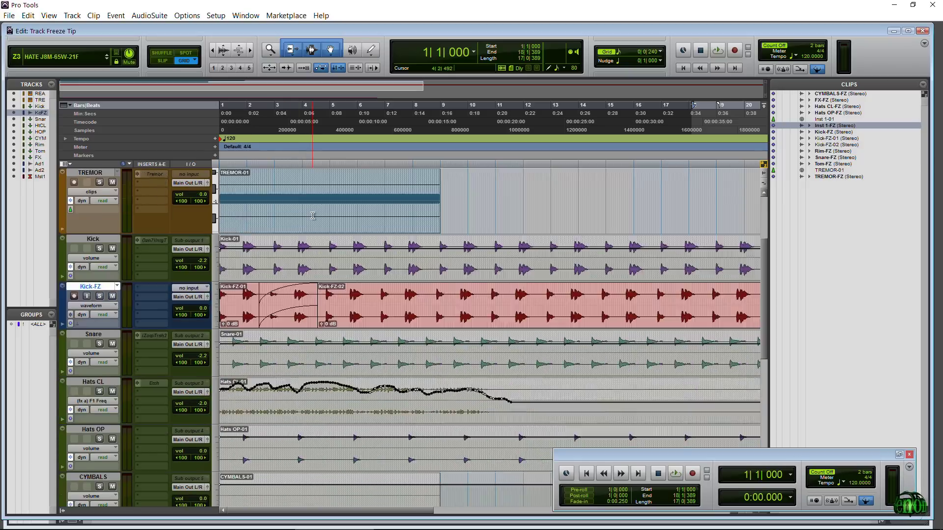
left_click(271, 400)
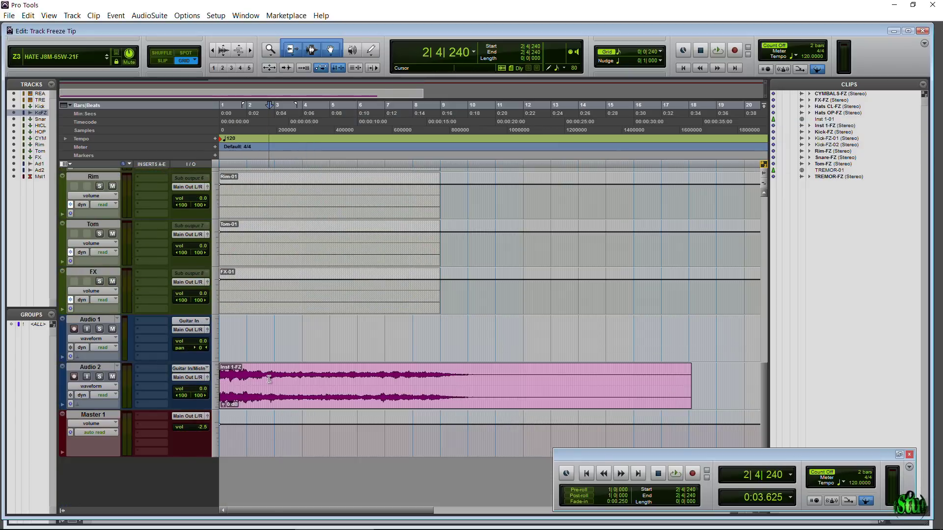
key("ctrl+e")
left_click(288, 389)
left_click(305, 407)
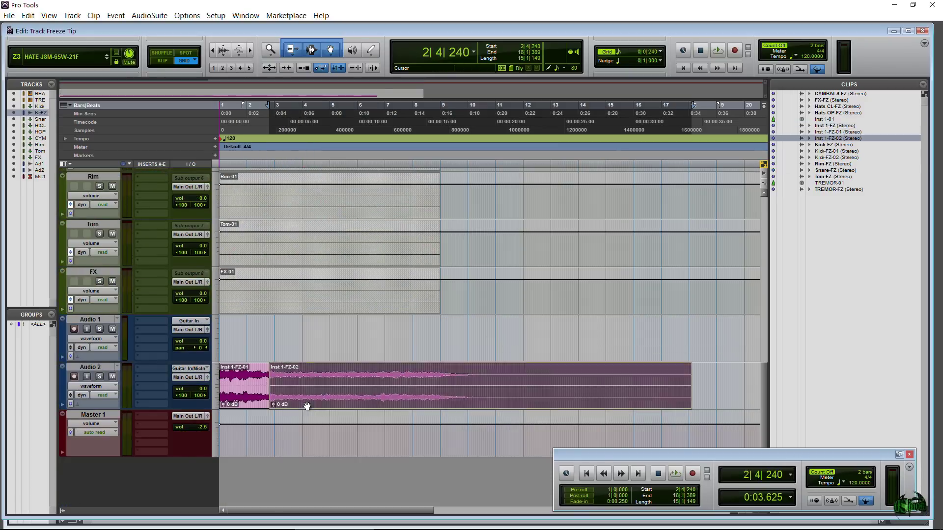
left_click_drag(299, 407, 355, 407)
left_click(320, 388)
key("ctrl+e")
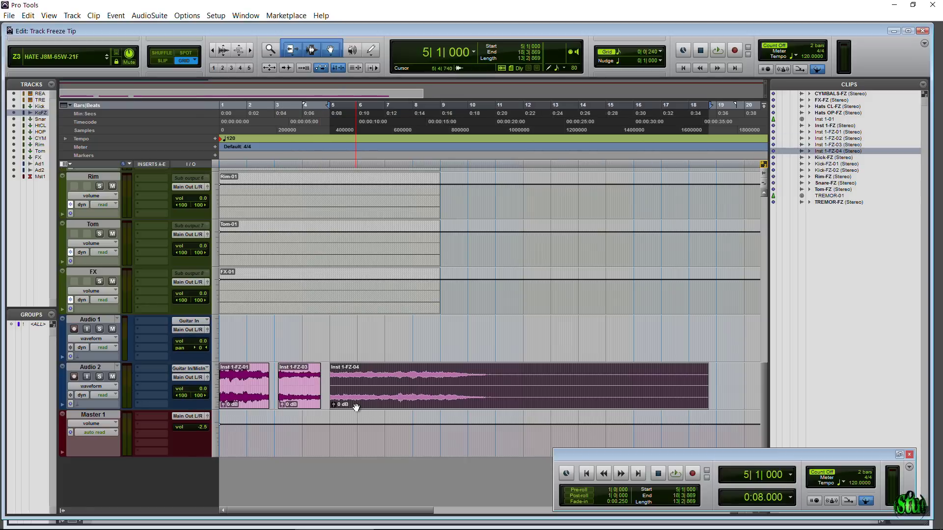
left_click_drag(329, 367, 293, 367)
scroll(329, 334, "up", 10)
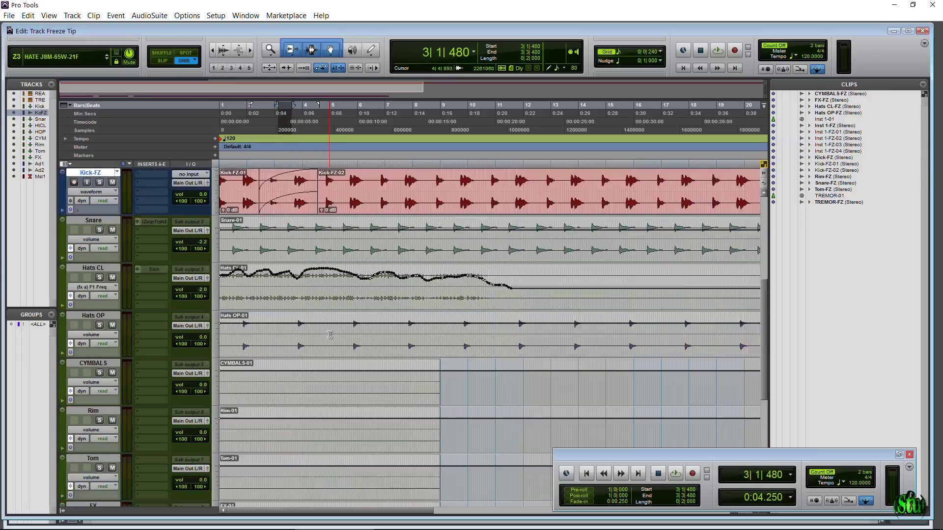
Step: Commit REAKTOR to a new REAKTOR.cm audio track, then freeze and render the original REAKTOR track
right_click(358, 247)
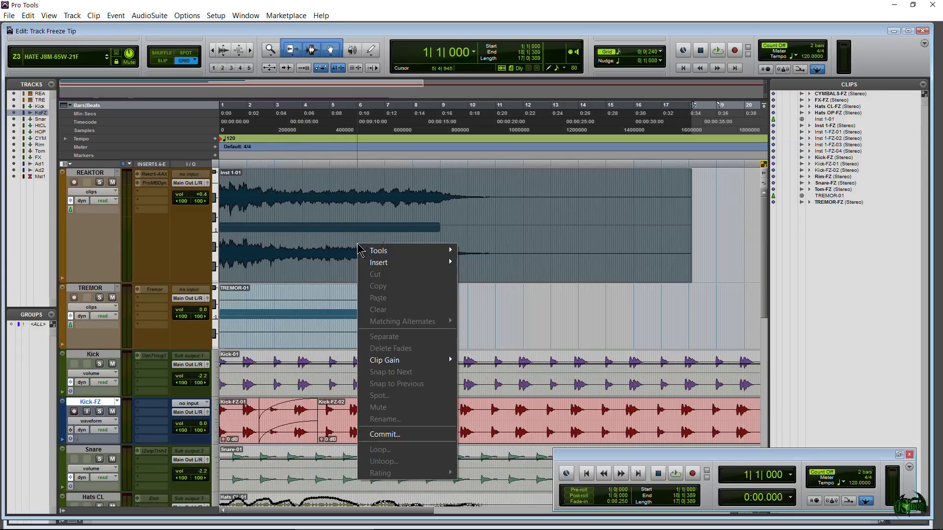
left_click(388, 434)
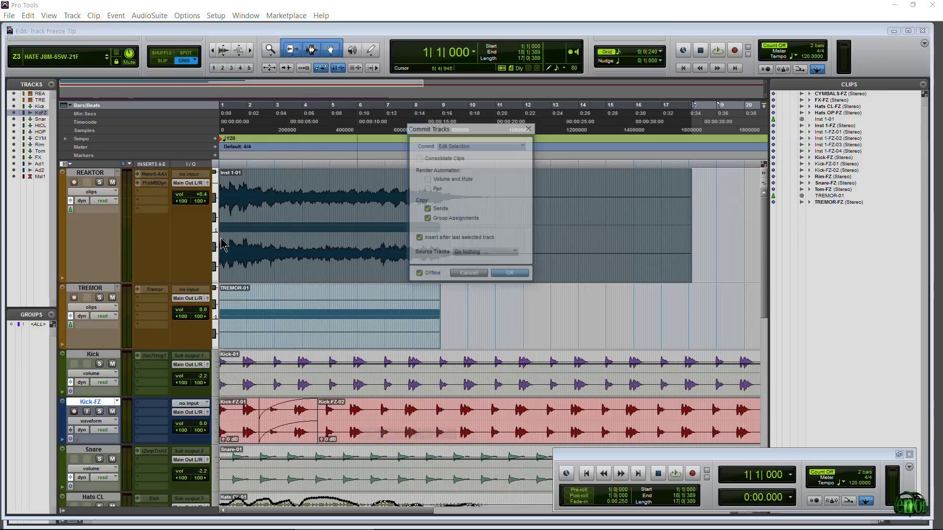
left_click(508, 275)
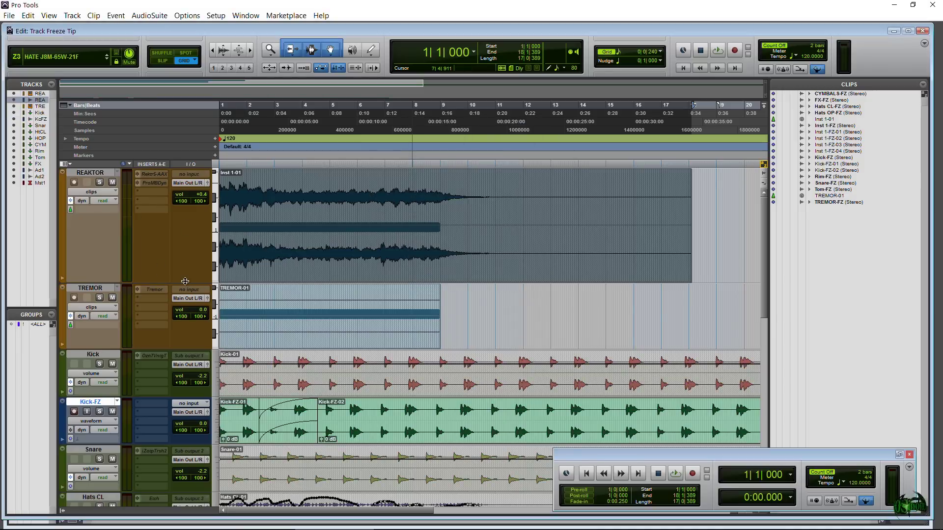
left_click_drag(300, 308, 313, 307)
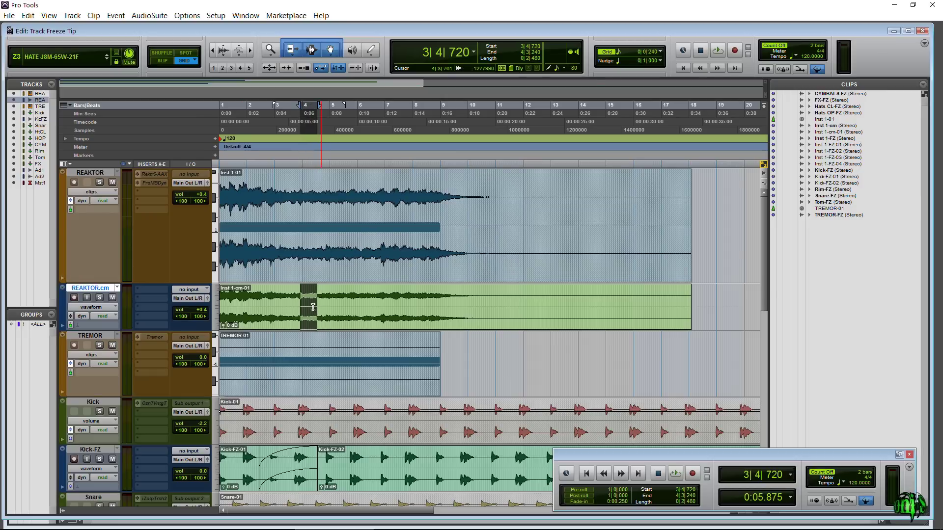
left_click(72, 201)
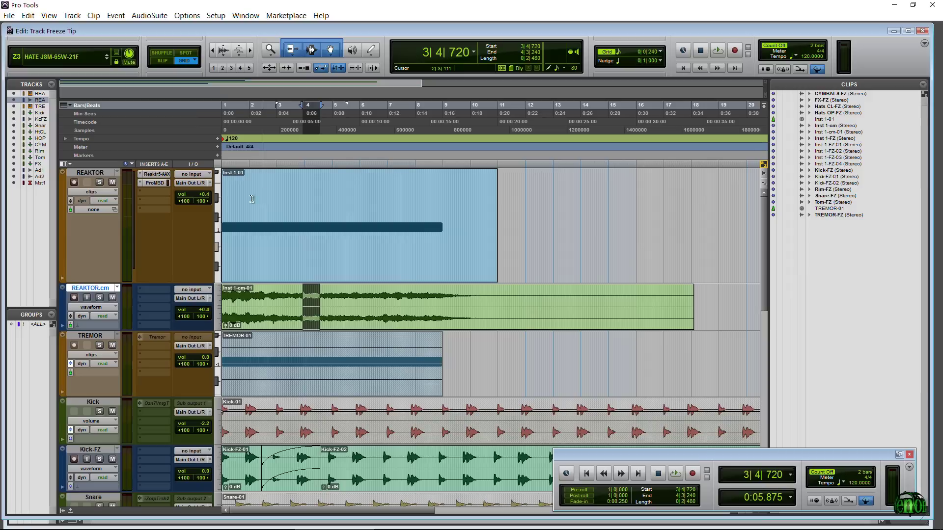
left_click(70, 202)
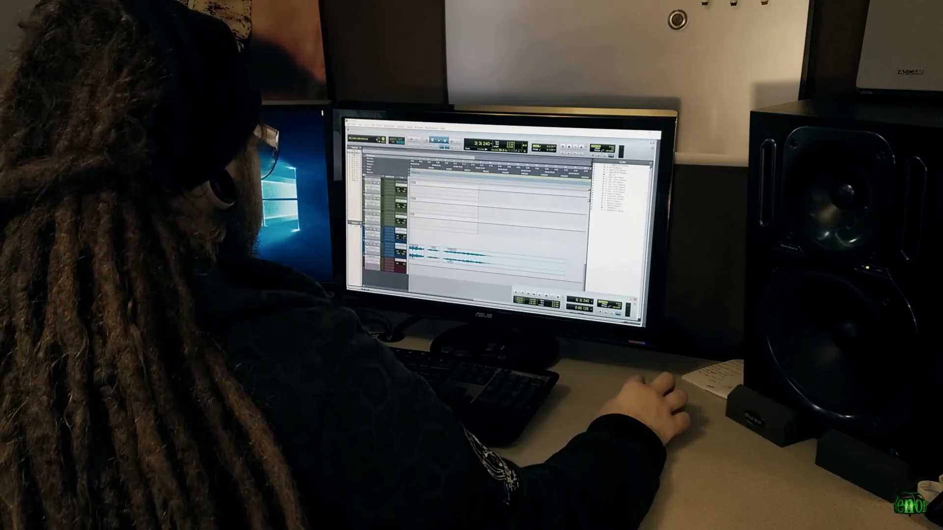
left_click(496, 260)
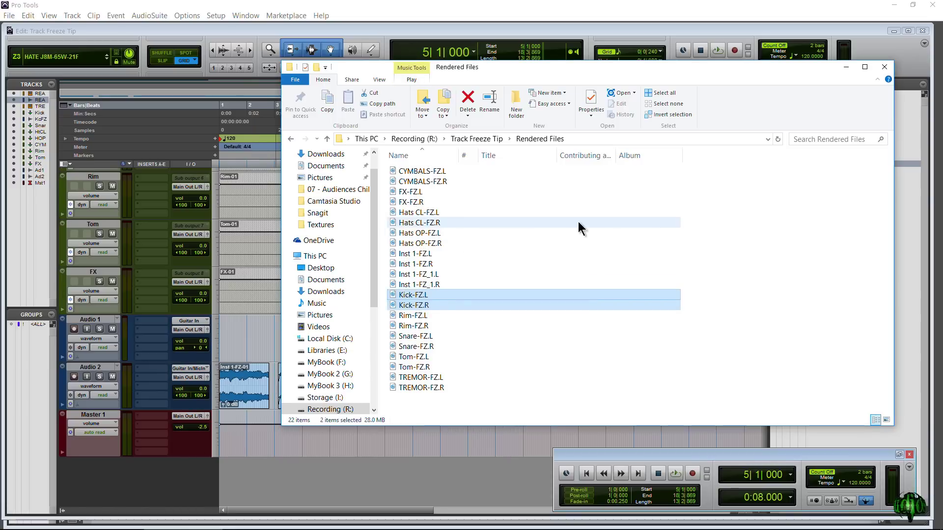
Step: Navigate from Recording (R:) through Track Freeze Tip into the Rendered Files folder
left_click(476, 138)
left_click(413, 139)
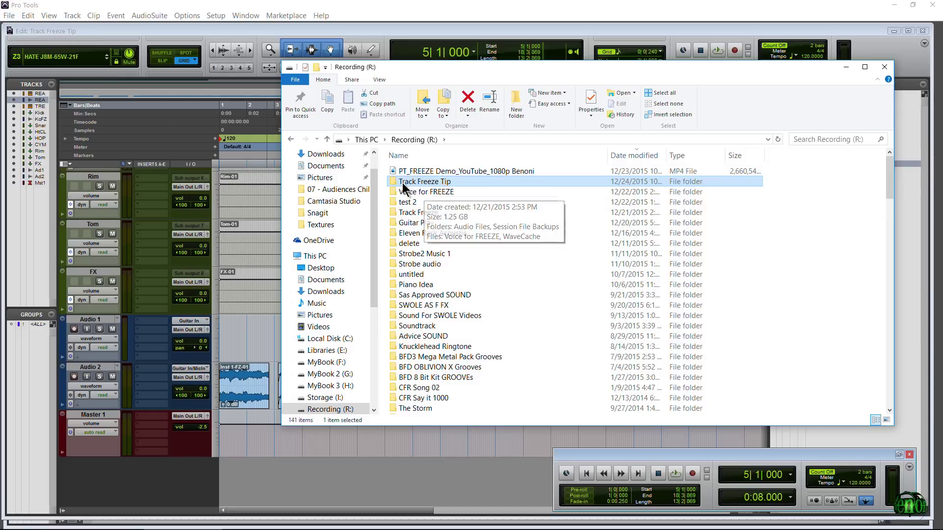
double_click(417, 182)
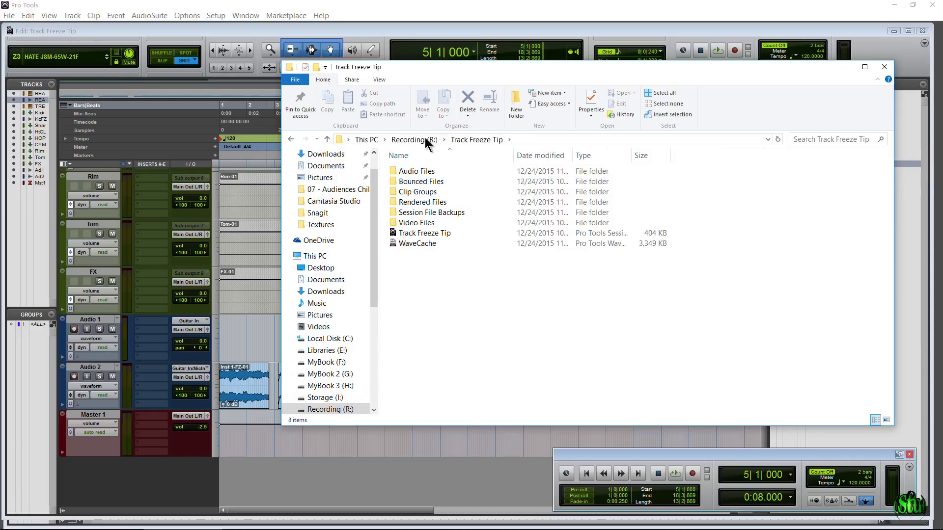
double_click(421, 203)
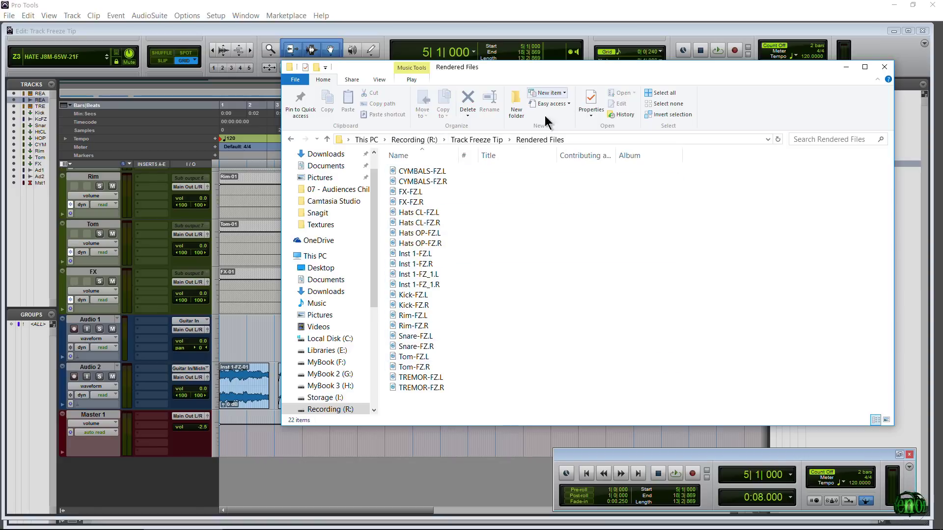
Step: Close File Explorer to return to the Pro Tools Edit window
left_click_drag(800, 66, 783, 72)
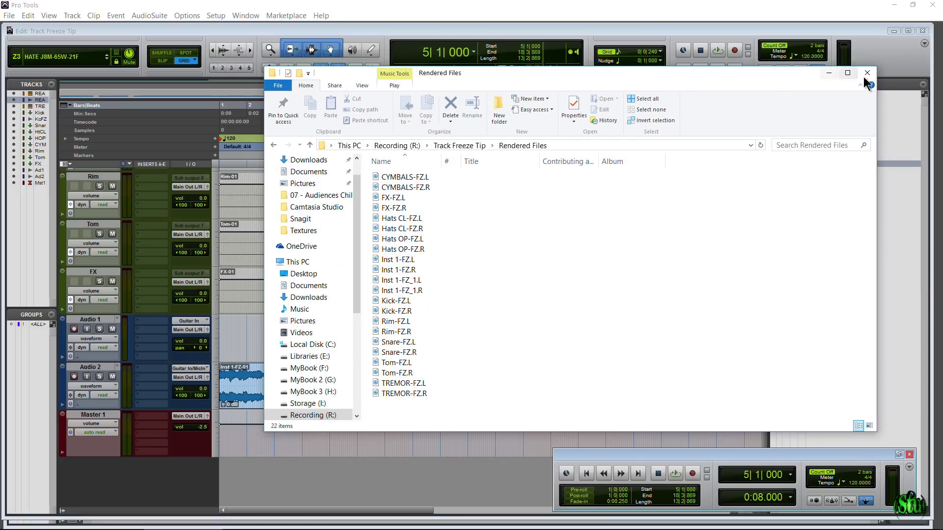
left_click(866, 73)
scroll(320, 330, "up", 10)
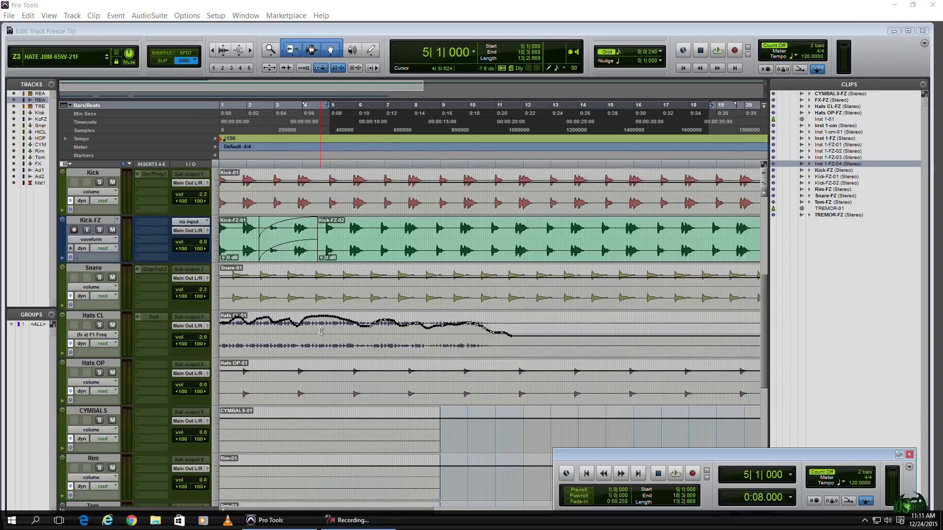
scroll(322, 332, "up", 5)
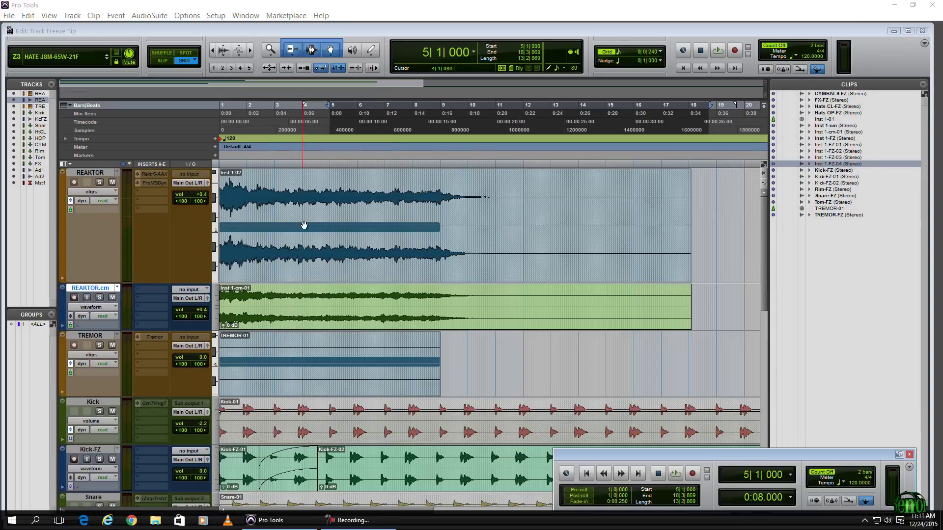
left_click(825, 170)
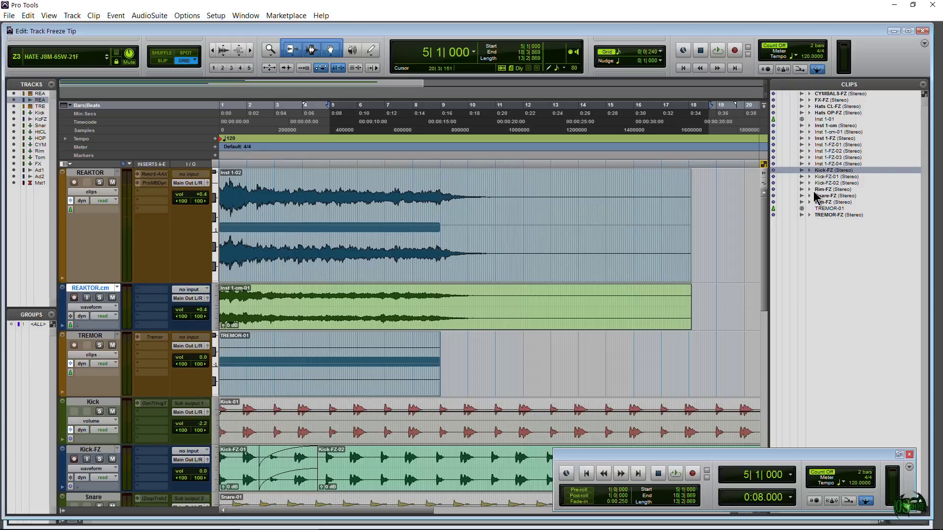